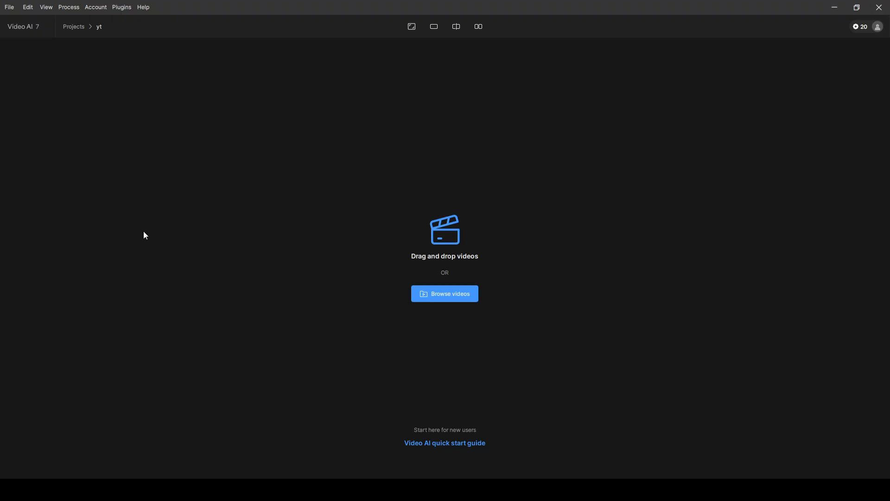
# Import the clip of the blue box in front of the ferns into the project.
pyautogui.click(455, 298)
pyautogui.click(740, 443)
pyautogui.moveTo(0, 278); pyautogui.dragTo(385, 218)
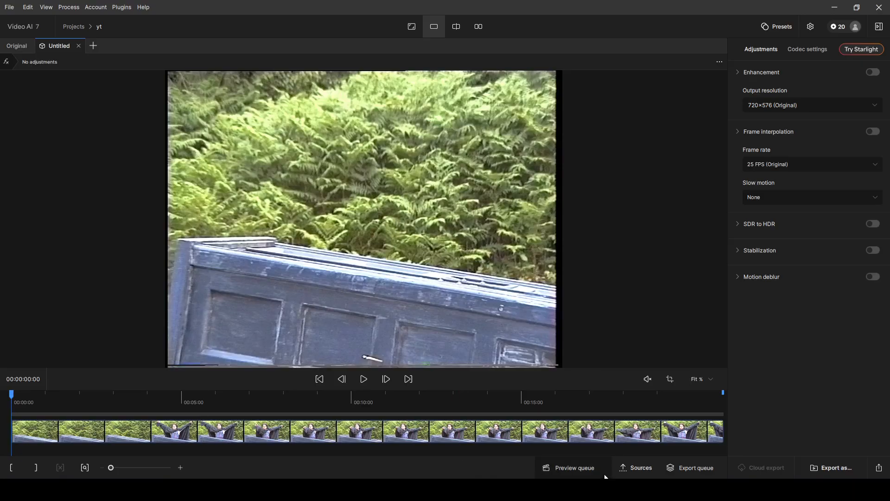
# Look at the project's sources and the export queue.
pyautogui.click(640, 469)
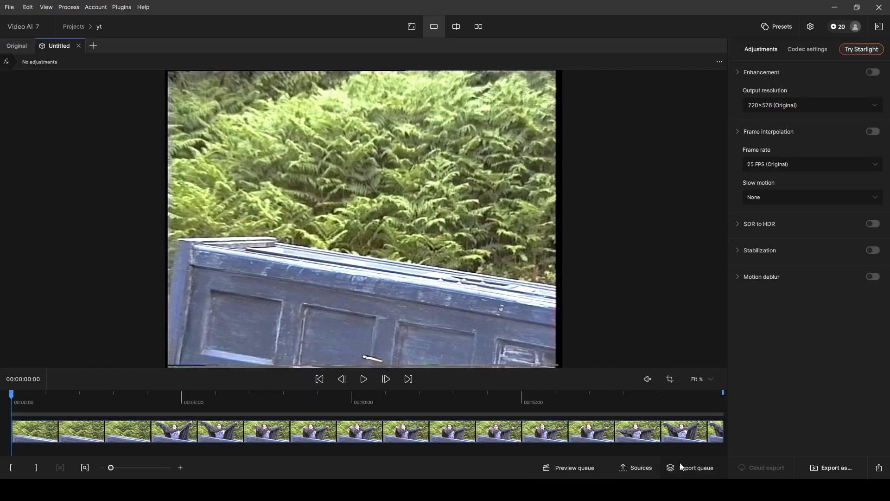
pyautogui.click(690, 467)
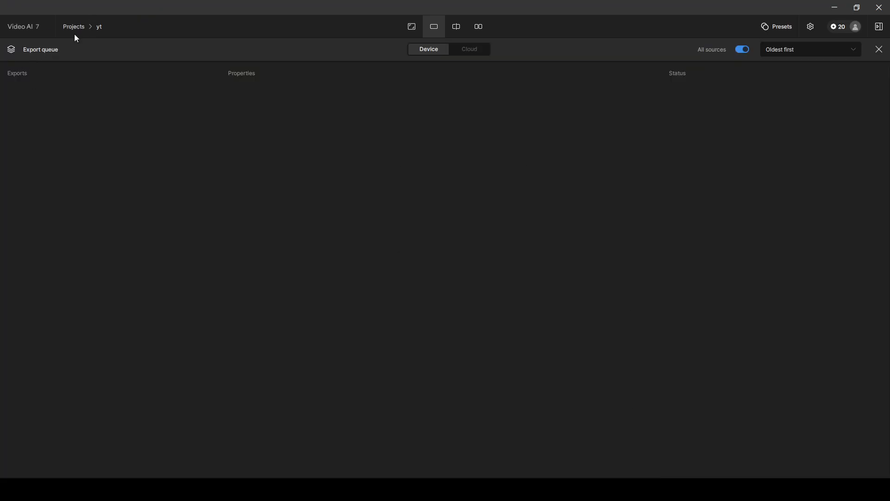
# Preview the clip in full-screen and single view, and switch to the split comparison view.
pyautogui.click(411, 30)
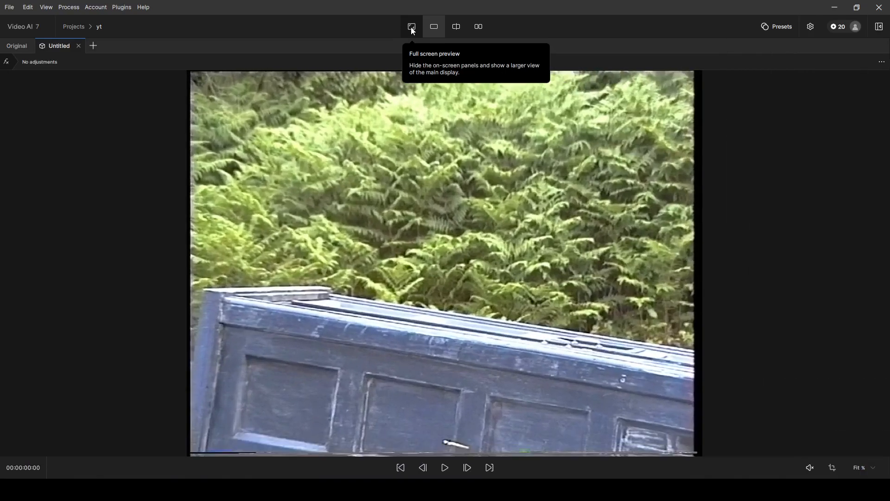
pyautogui.click(434, 26)
pyautogui.click(456, 26)
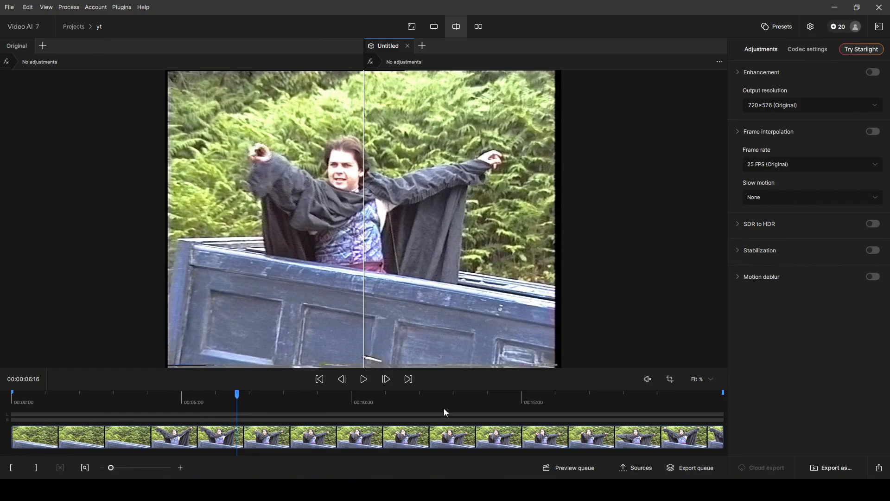
# Show the project's source clips and save the project under the name dvctraining.
pyautogui.click(624, 469)
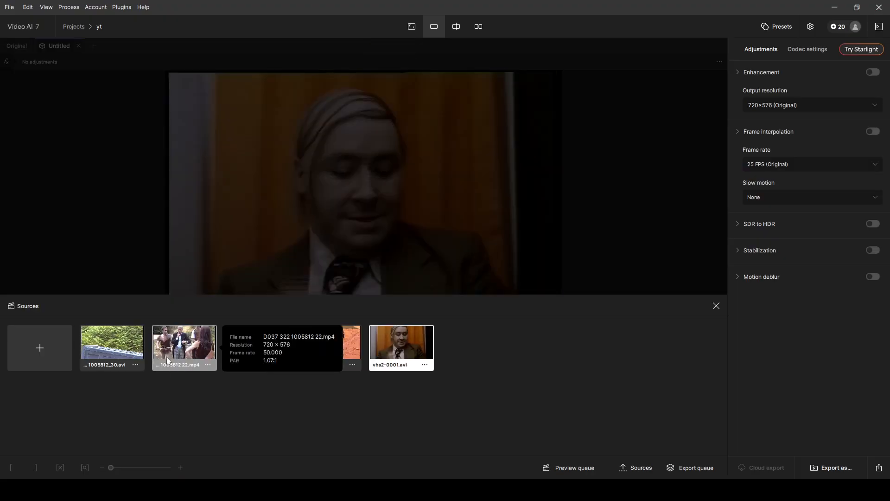
pyautogui.click(10, 7)
pyautogui.click(28, 55)
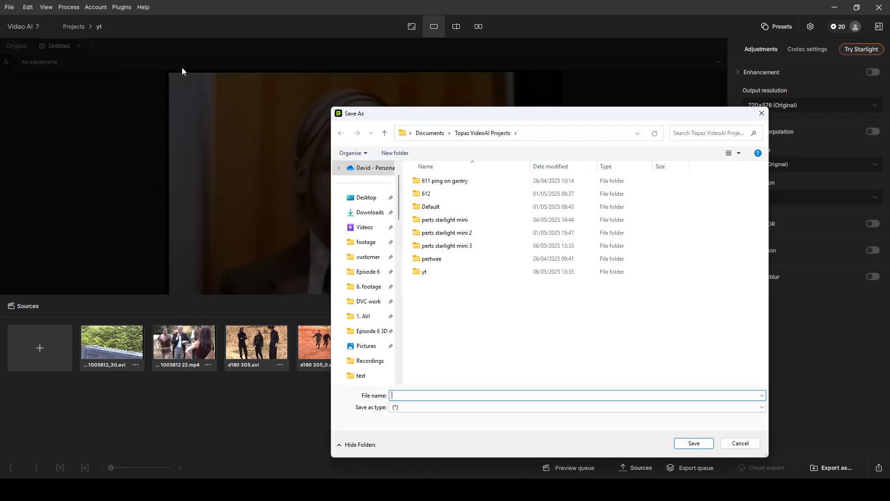
pyautogui.write('dvctraining')
pyautogui.press('Return')
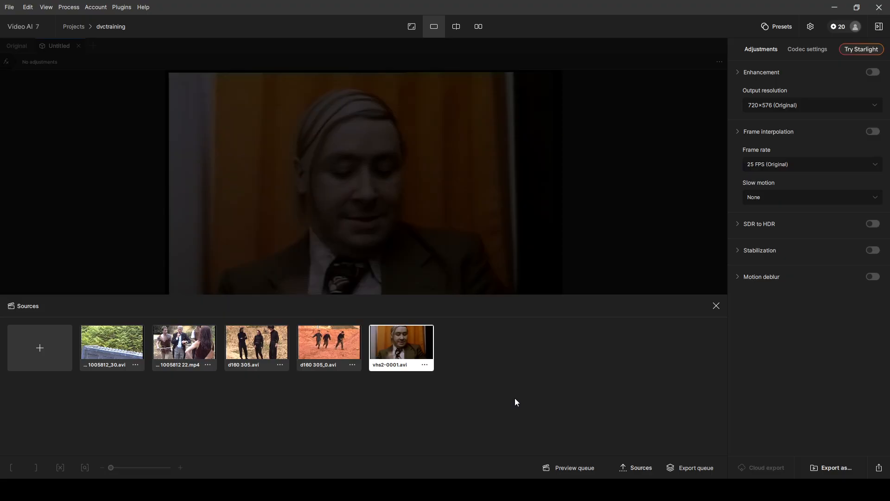
# Check the imported source clips and open the fern clip ending in 1005812_30.avi for editing.
pyautogui.click(112, 349)
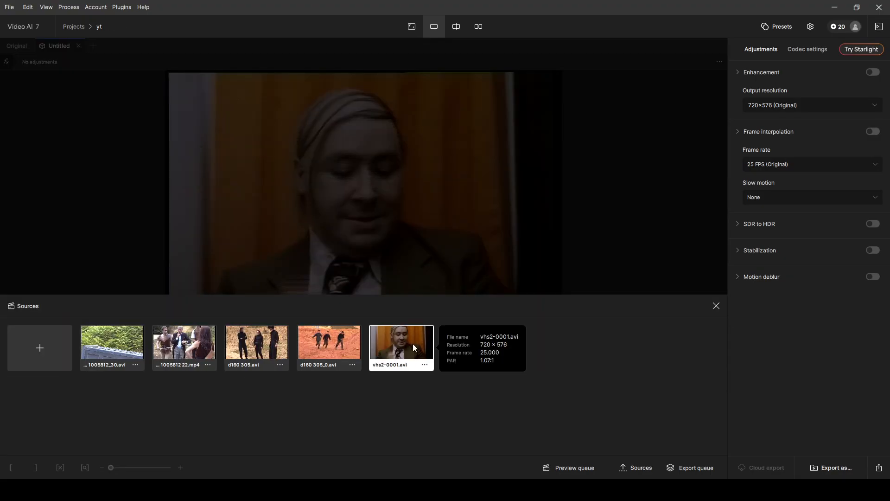
pyautogui.click(416, 340)
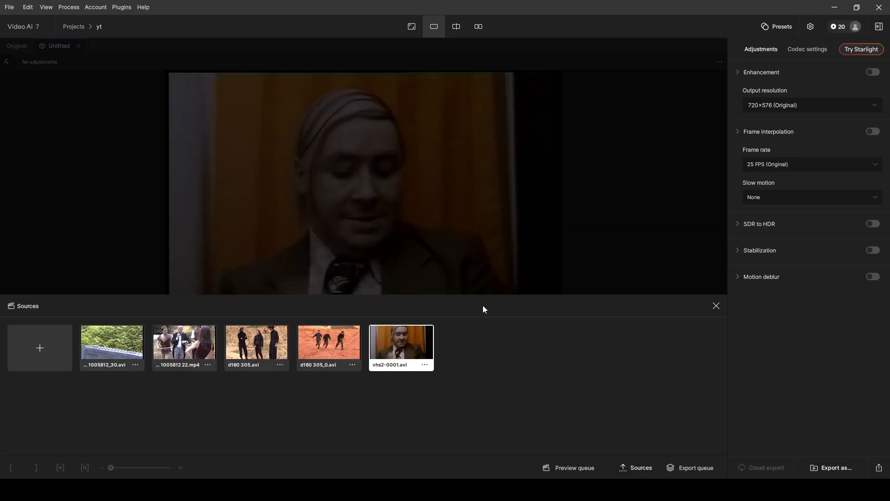
pyautogui.click(110, 346)
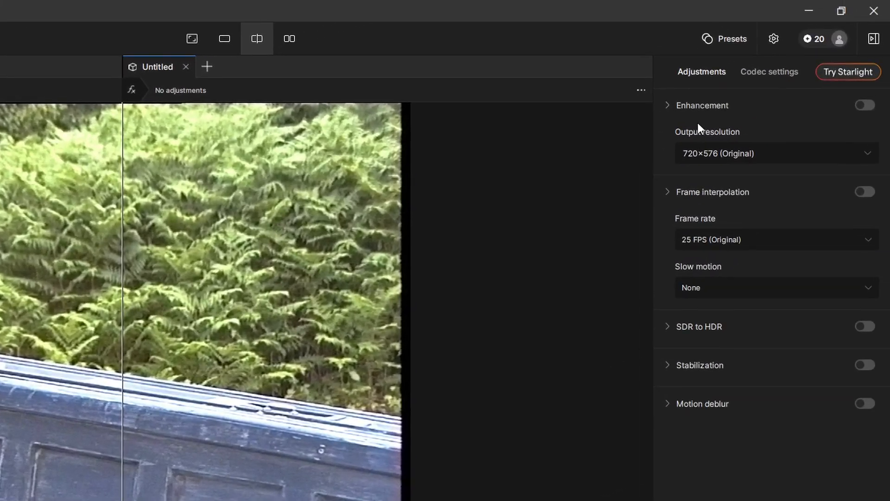
# Turn on Enhancement for the clip and review the SDR to HDR, Stabilization and Motion deblur adjustments.
pyautogui.click(666, 104)
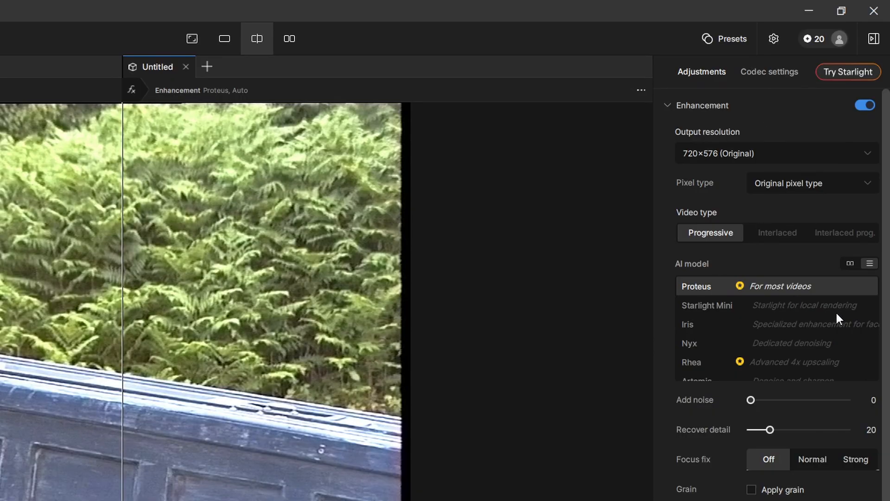
pyautogui.click(668, 105)
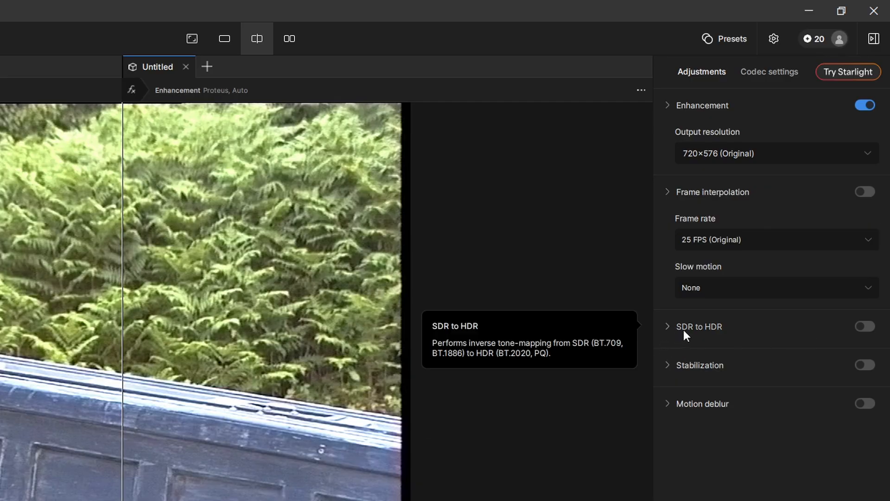
pyautogui.moveTo(698, 335)
pyautogui.moveTo(717, 378)
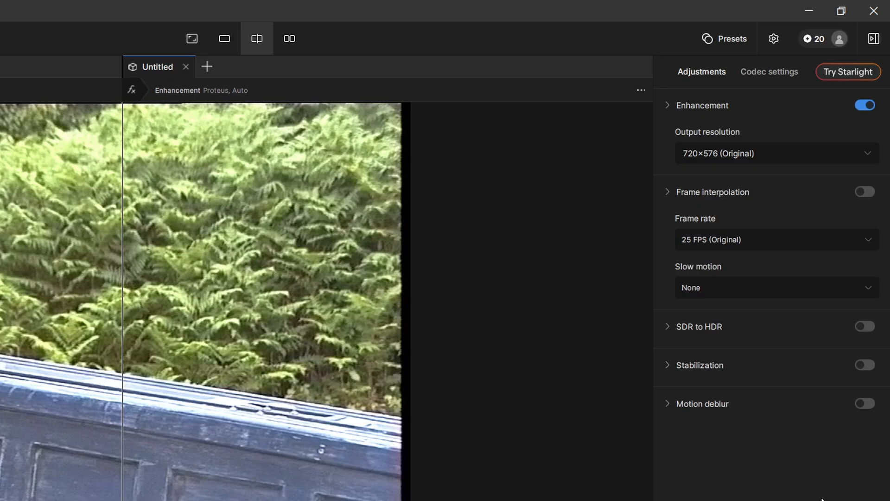
pyautogui.moveTo(687, 408)
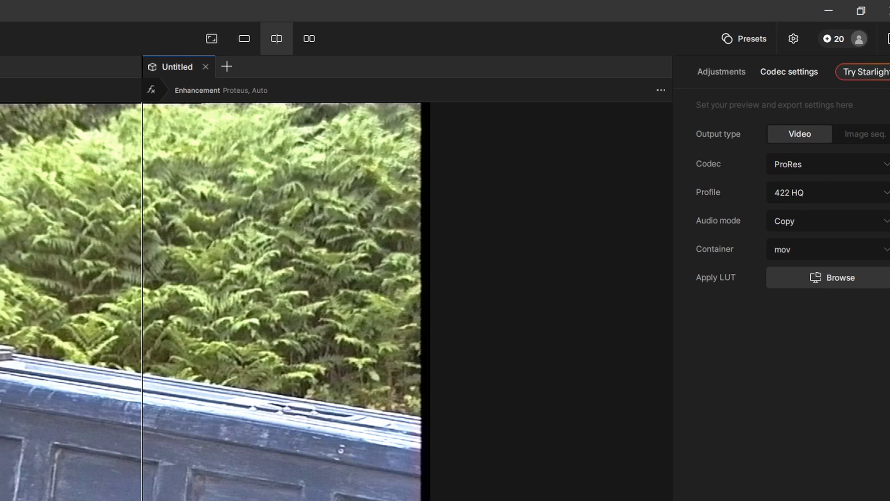
# Inspect the default export settings for codec, audio and container in the preferences, leaving them unsaved.
pyautogui.click(21, 11)
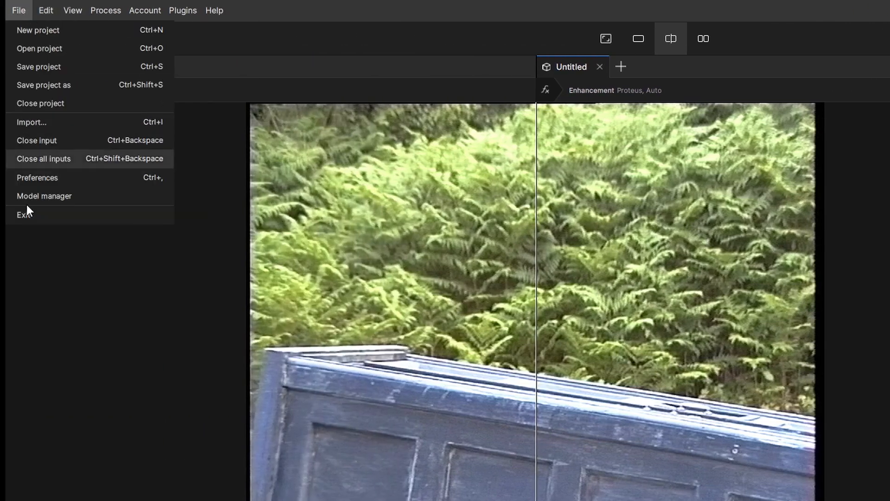
pyautogui.click(35, 179)
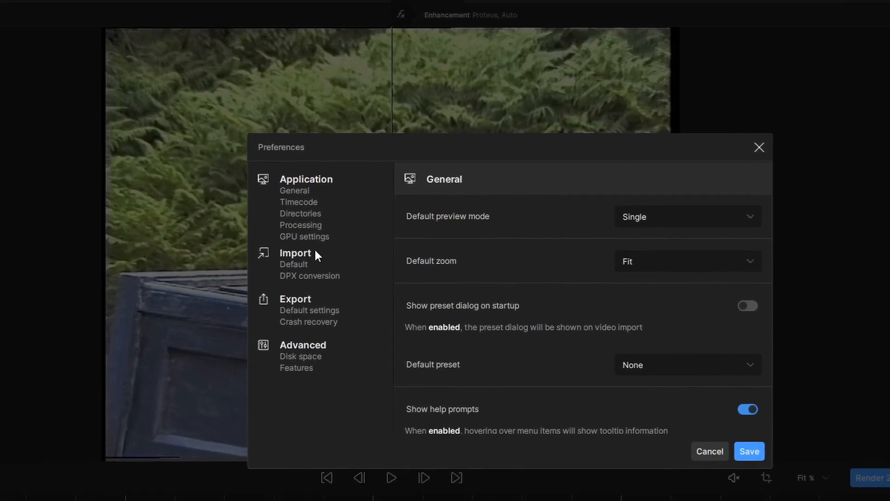
pyautogui.click(308, 310)
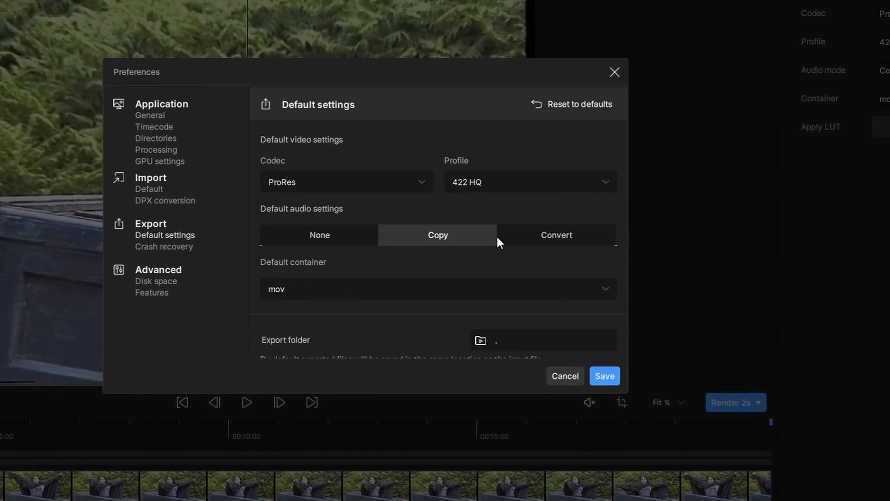
pyautogui.click(567, 376)
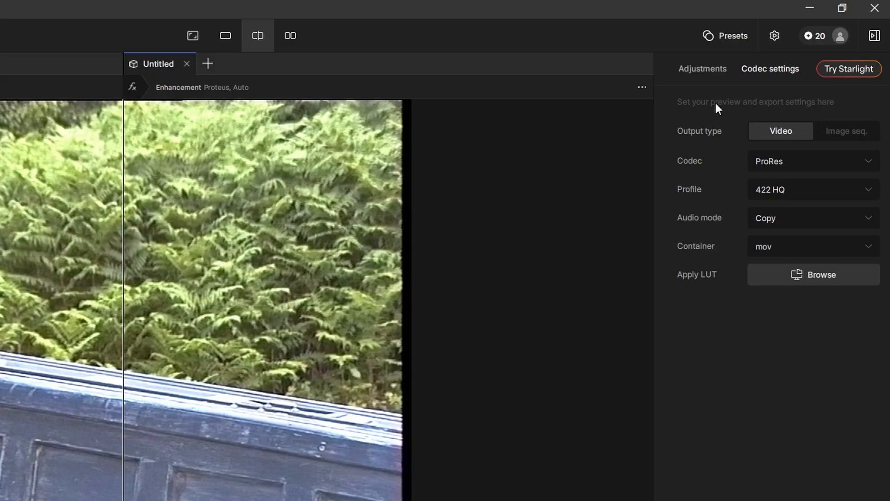
# Set the enhancement's pixel type to Square pixel and its output resolution to 1920×1080 (FHD).
pyautogui.click(714, 69)
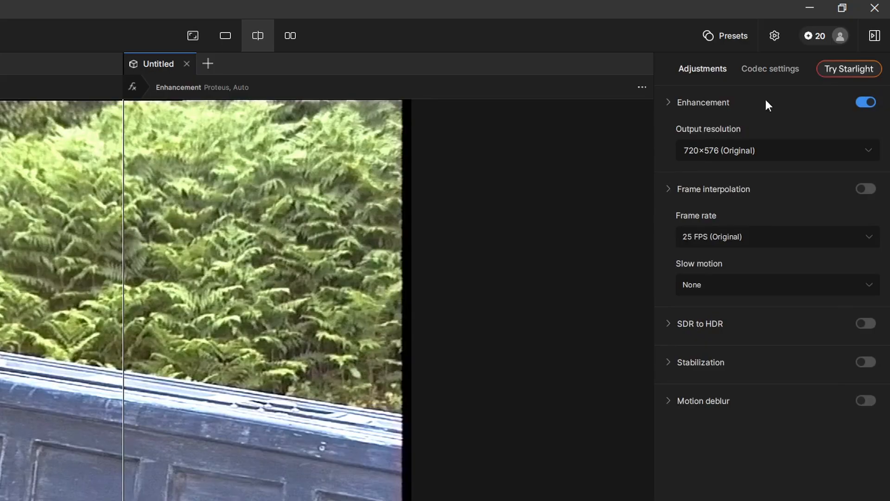
pyautogui.click(668, 102)
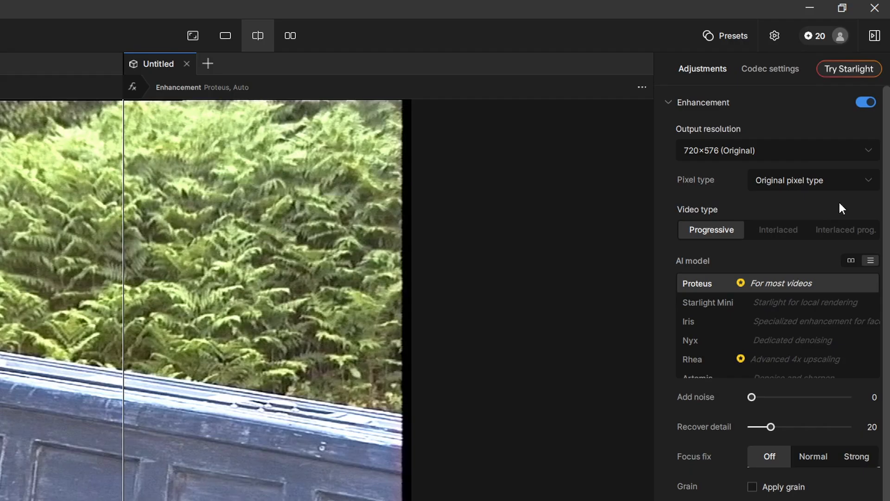
pyautogui.click(869, 181)
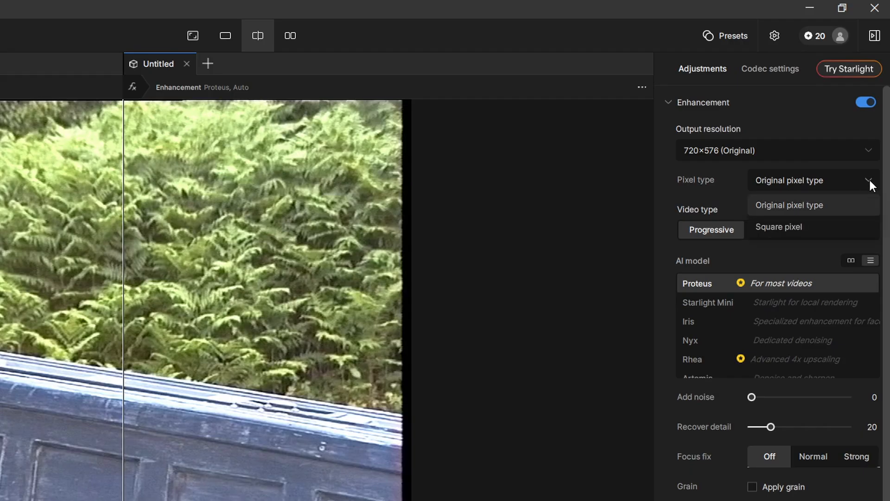
pyautogui.click(771, 226)
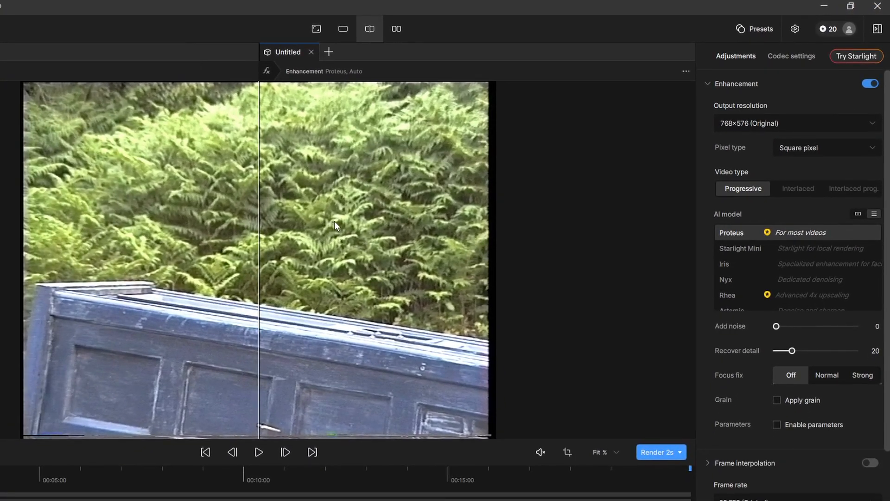
pyautogui.click(872, 128)
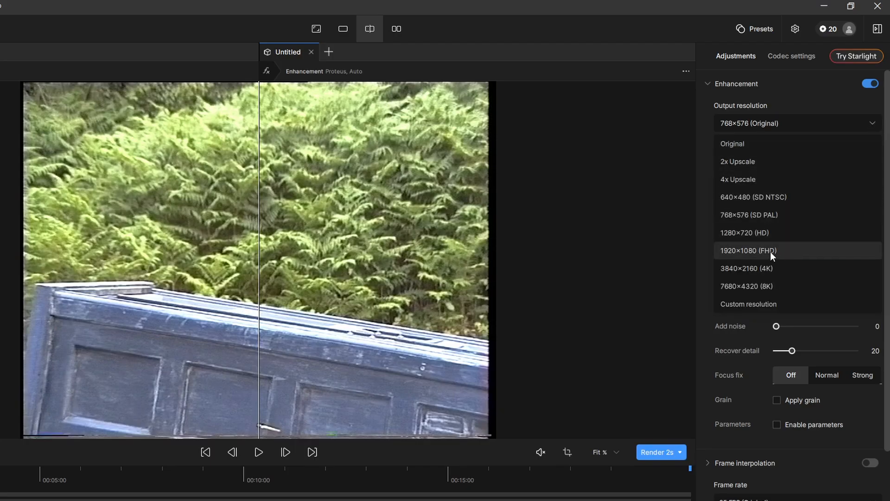
pyautogui.click(741, 251)
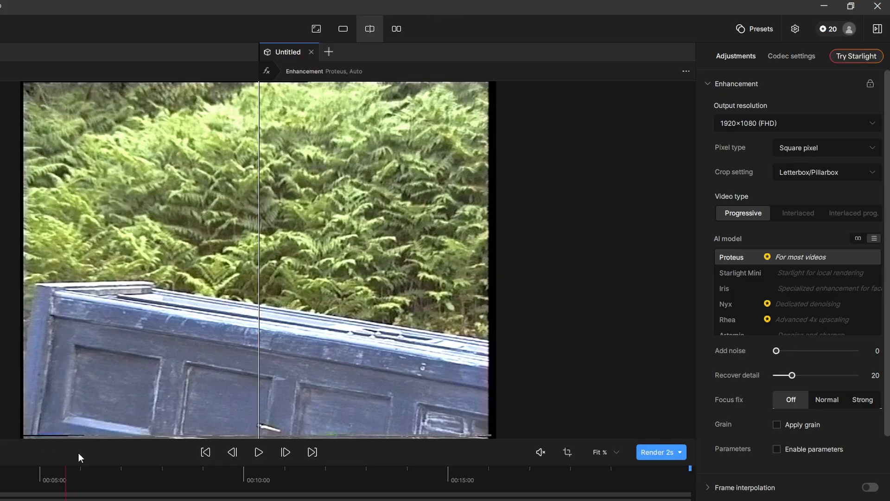
# Try the Crop to fill crop setting and restore Letterbox/Pillarbox.
pyautogui.click(868, 173)
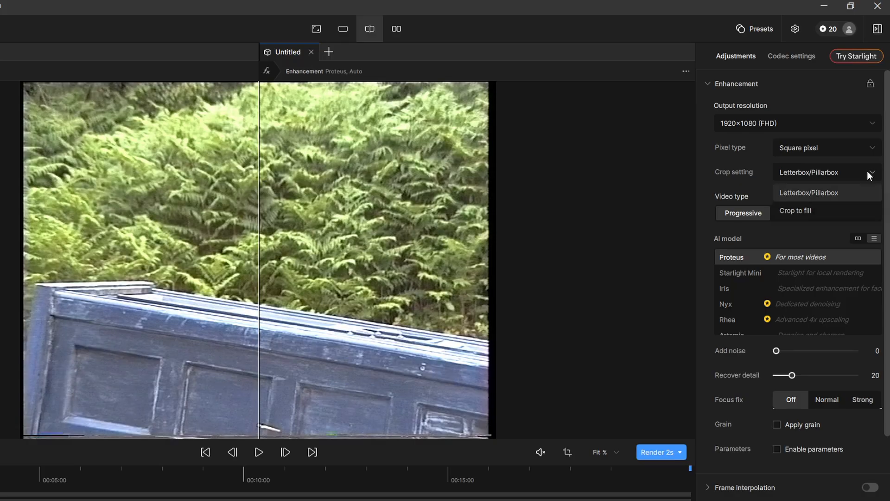
pyautogui.click(807, 210)
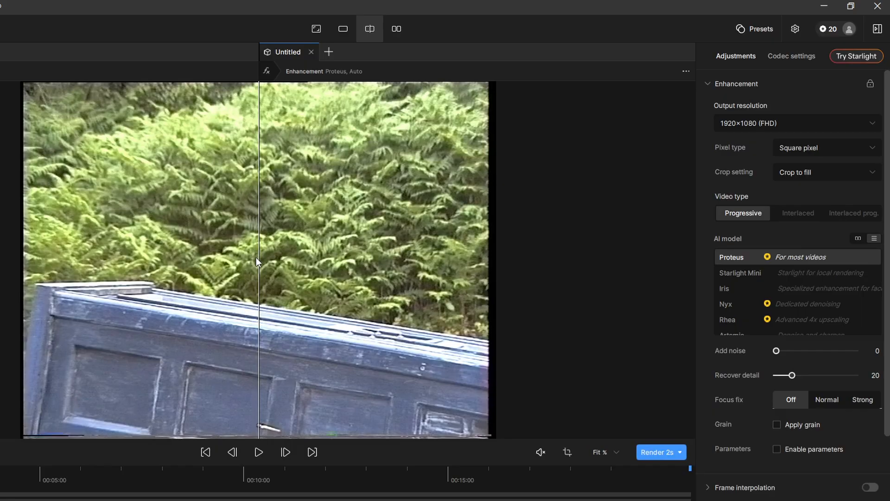
pyautogui.click(793, 173)
pyautogui.click(801, 189)
# Change the output resolution to Custom resolution and review the enhancement options.
pyautogui.click(876, 126)
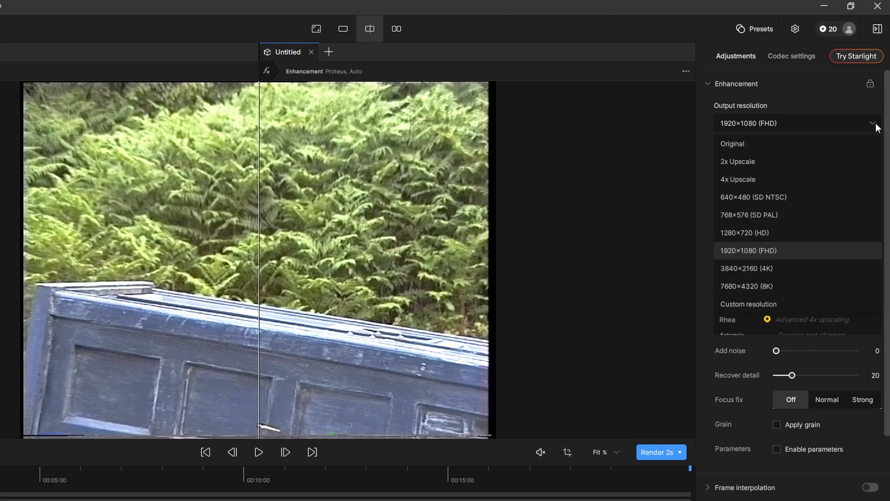
pyautogui.click(773, 300)
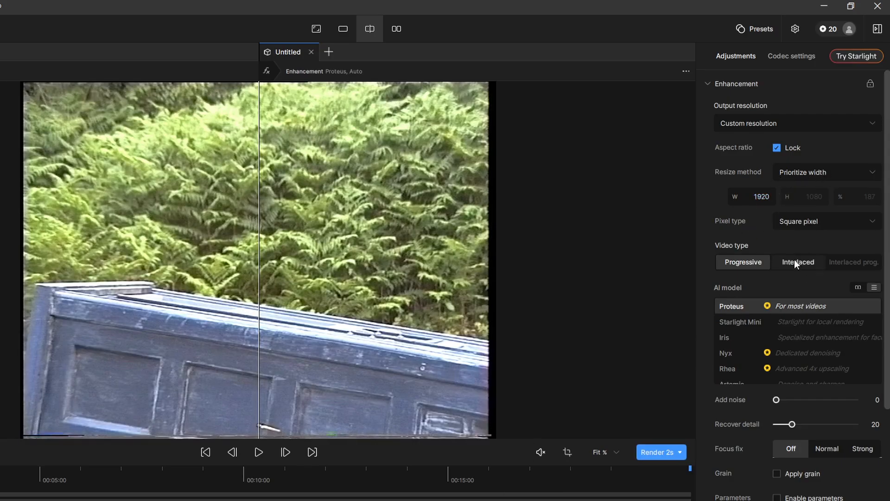
pyautogui.scroll(-2, 791, 337)
pyautogui.scroll(2, 792, 338)
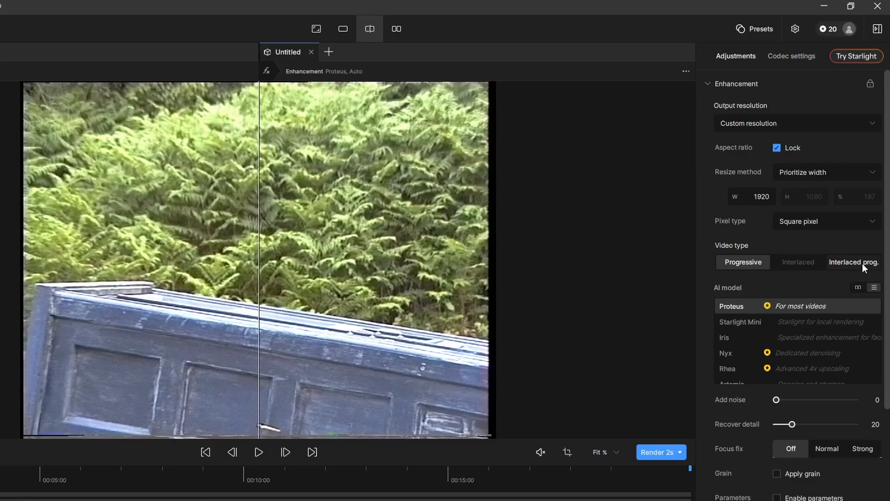
# Set the video type to Interlaced prog. and the AI model to Iris MQ, with the comparison divider over the man's face.
pyautogui.click(836, 261)
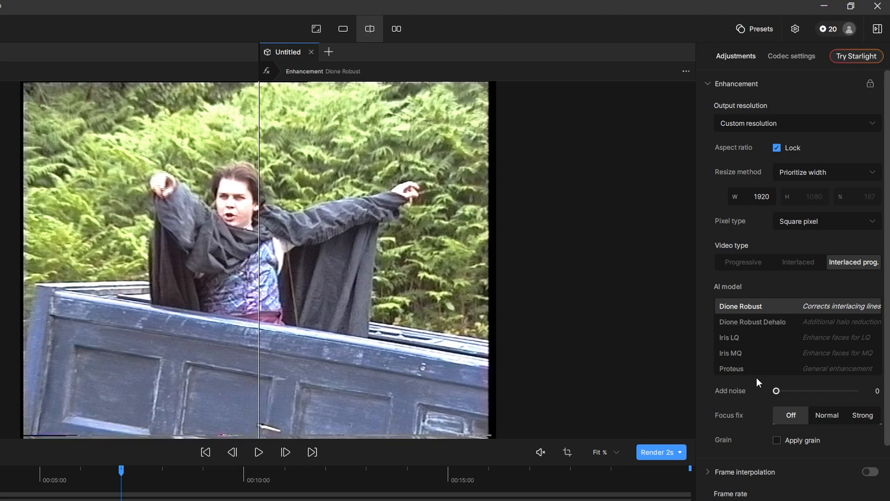
pyautogui.click(744, 355)
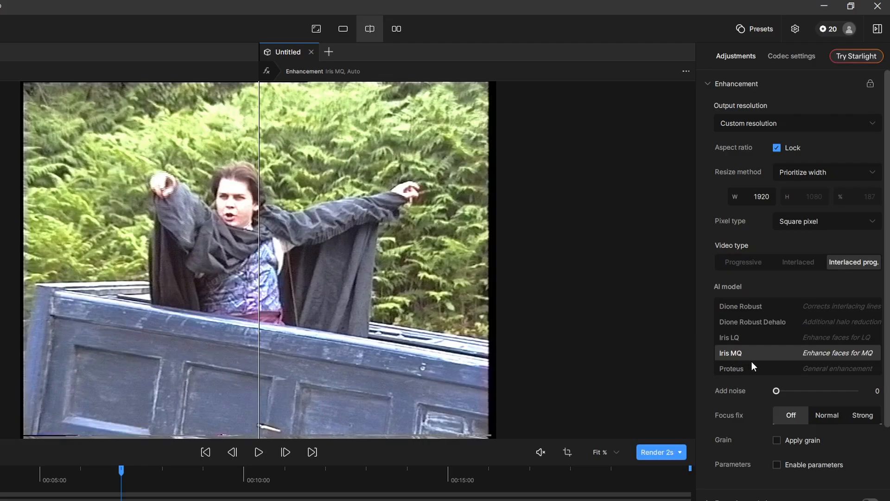
pyautogui.moveTo(259, 228); pyautogui.dragTo(236, 226)
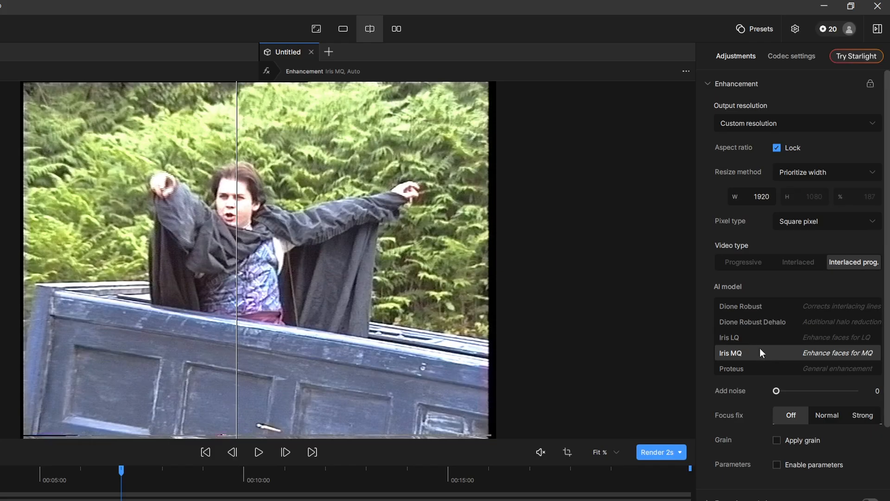
# Try the Iris LQ AI model and switch back to Iris MQ.
pyautogui.scroll(-3, 751, 301)
pyautogui.click(728, 182)
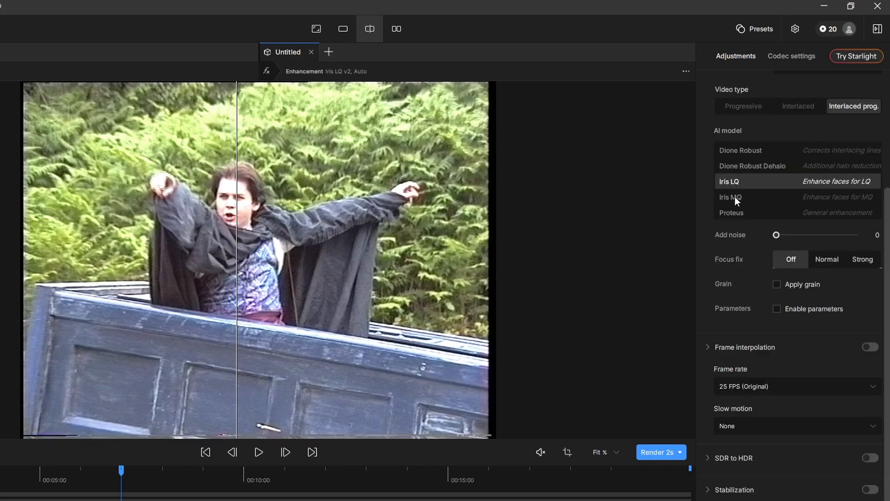
pyautogui.click(736, 198)
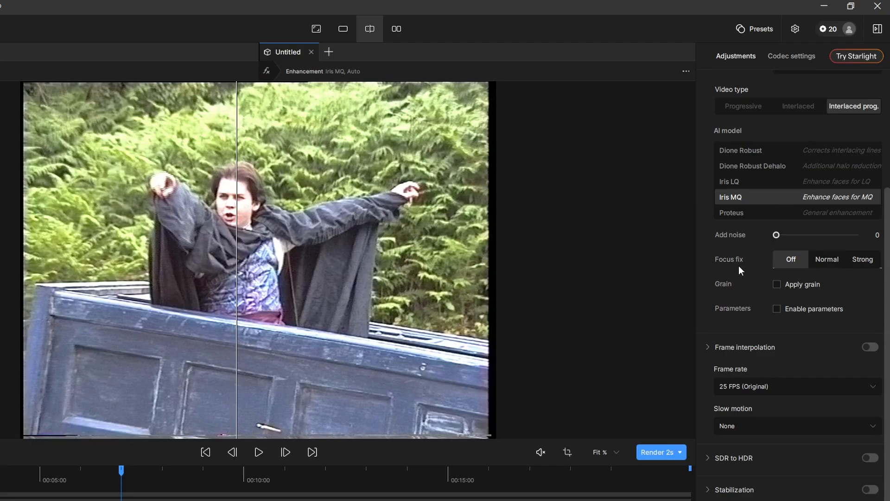
# Enable the enhancement parameters in Manual mode and estimate their values from the current frame.
pyautogui.moveTo(736, 261)
pyautogui.click(777, 309)
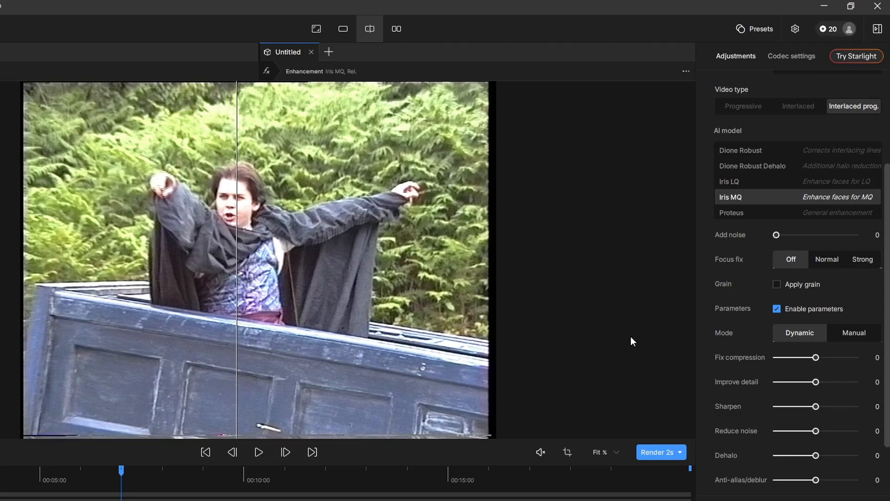
pyautogui.click(855, 333)
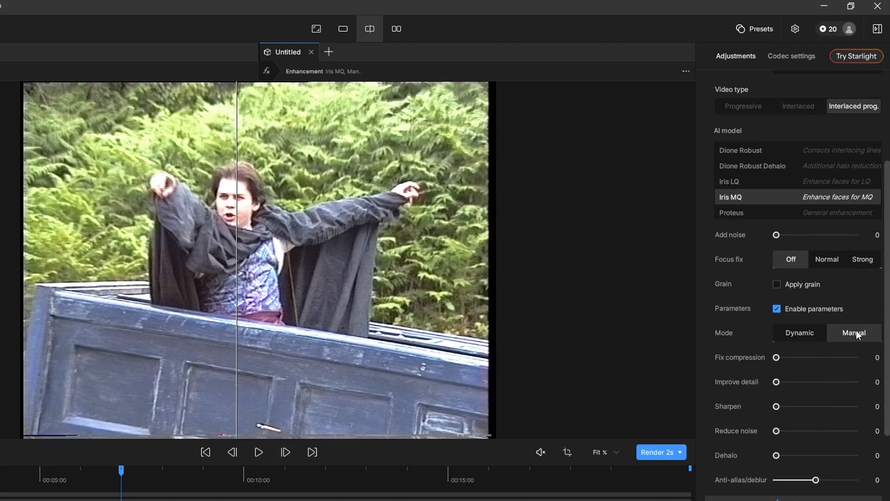
pyautogui.scroll(-3, 857, 335)
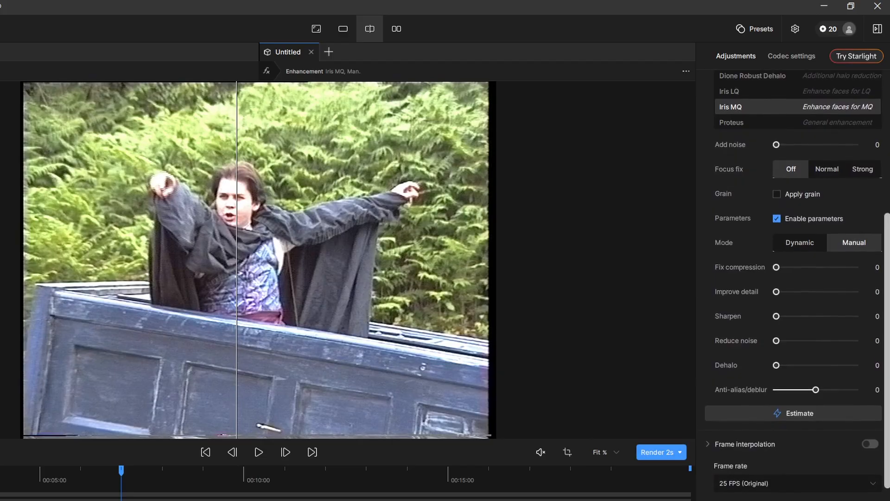
pyautogui.scroll(-1, 861, 211)
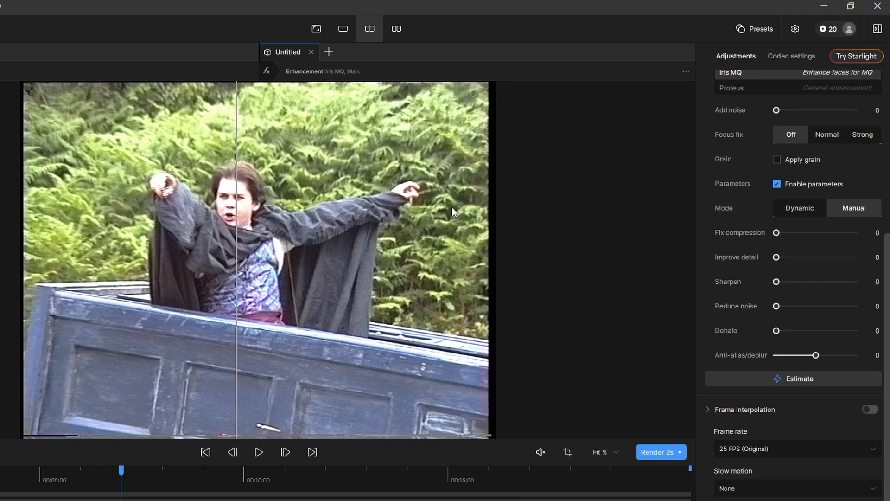
pyautogui.click(864, 377)
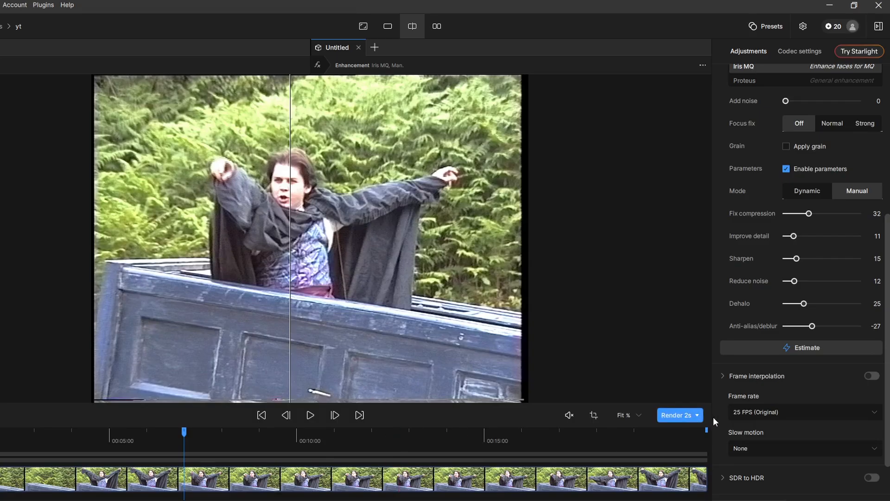
# Render a preview with its length set to 1s and move the playhead to 00:00:07:09 inside the rendered range.
pyautogui.click(697, 415)
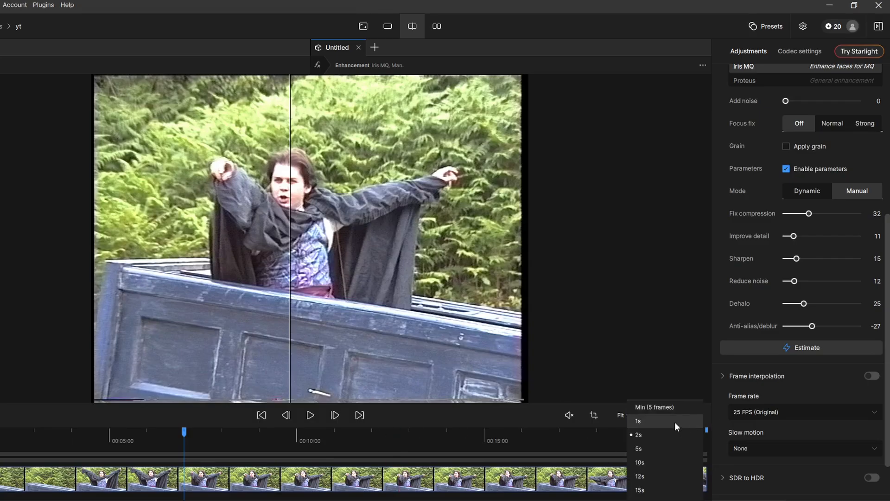
pyautogui.click(642, 420)
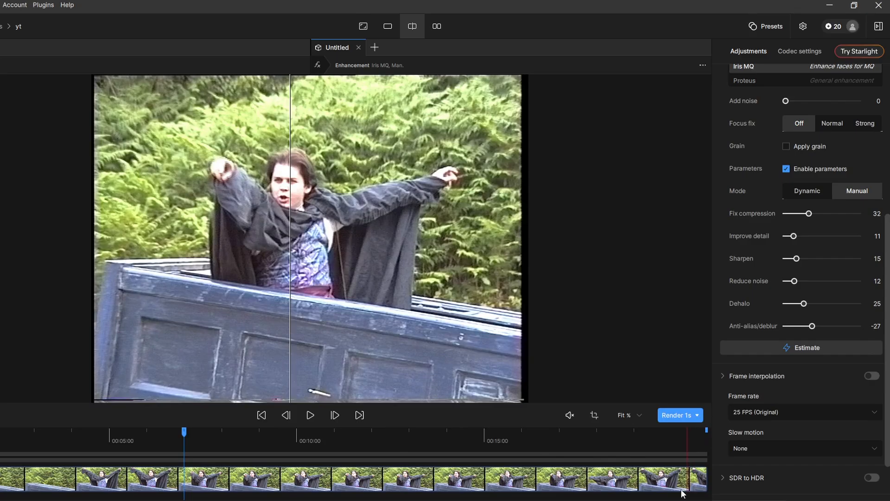
pyautogui.click(682, 415)
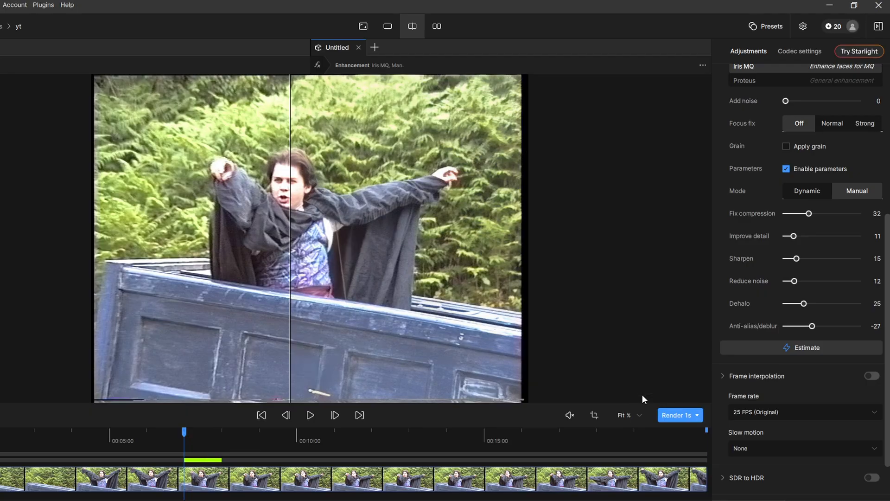
pyautogui.moveTo(188, 440)
pyautogui.mouseDown()
pyautogui.moveTo(221, 432)
pyautogui.moveTo(194, 441)
pyautogui.moveTo(213, 446)
pyautogui.moveTo(190, 445)
pyautogui.moveTo(197, 447)
pyautogui.mouseUp()
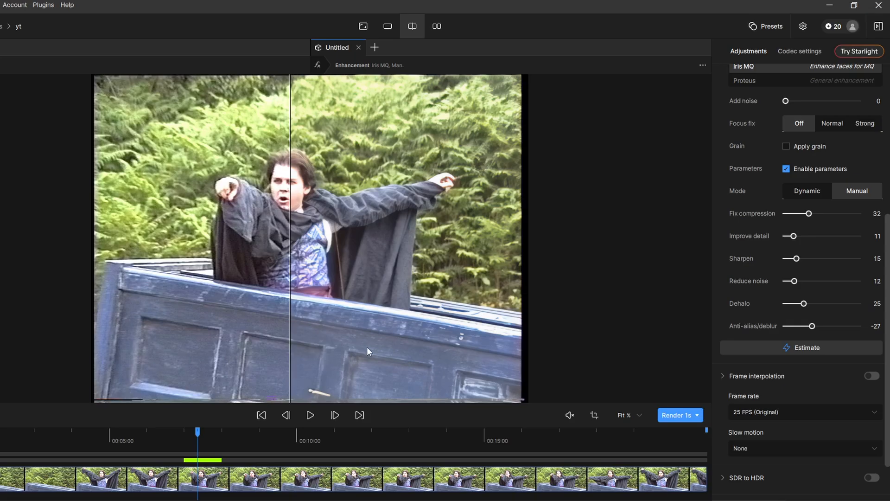
# Zoom the preview to 100% and compare the render in single, side-by-side and split view, with the divider beside the man's face.
pyautogui.click(638, 415)
pyautogui.click(631, 446)
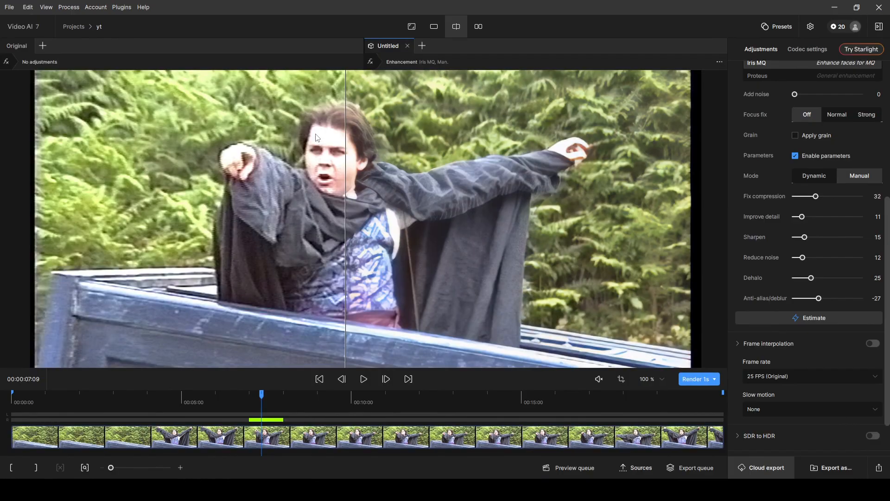
pyautogui.moveTo(347, 151)
pyautogui.mouseDown()
pyautogui.moveTo(232, 157)
pyautogui.moveTo(508, 165)
pyautogui.moveTo(345, 168)
pyautogui.mouseUp()
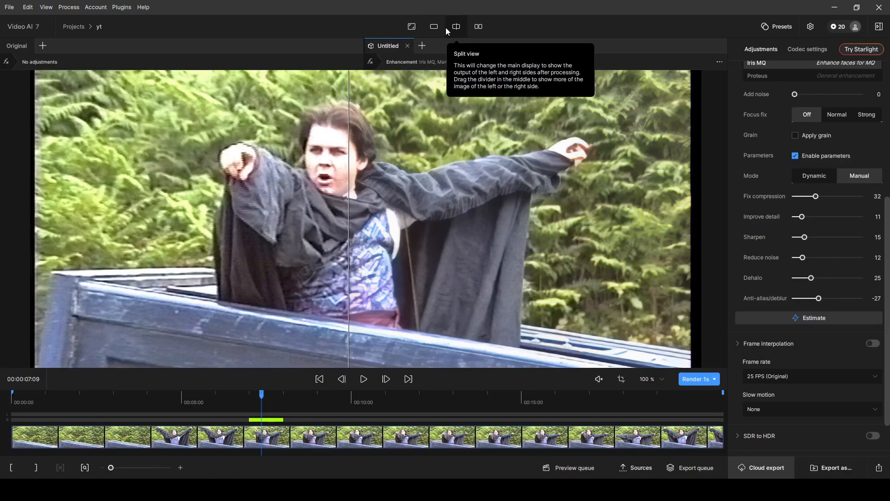
pyautogui.click(433, 27)
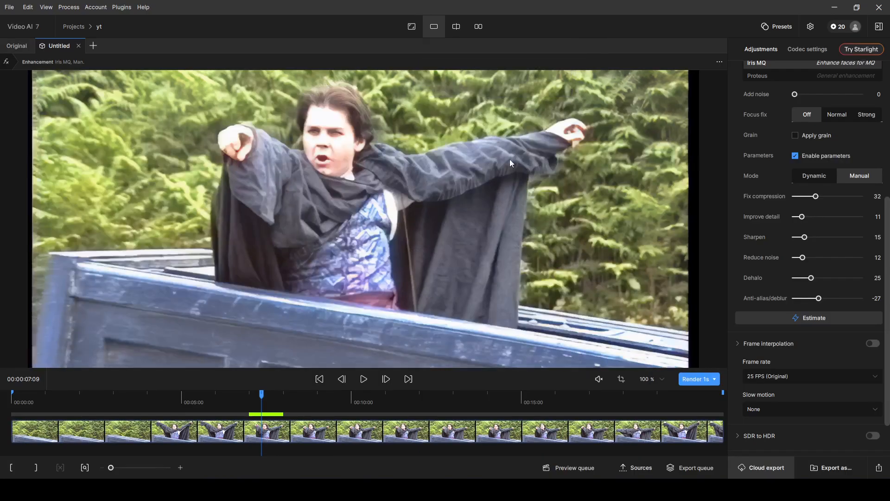
pyautogui.click(478, 27)
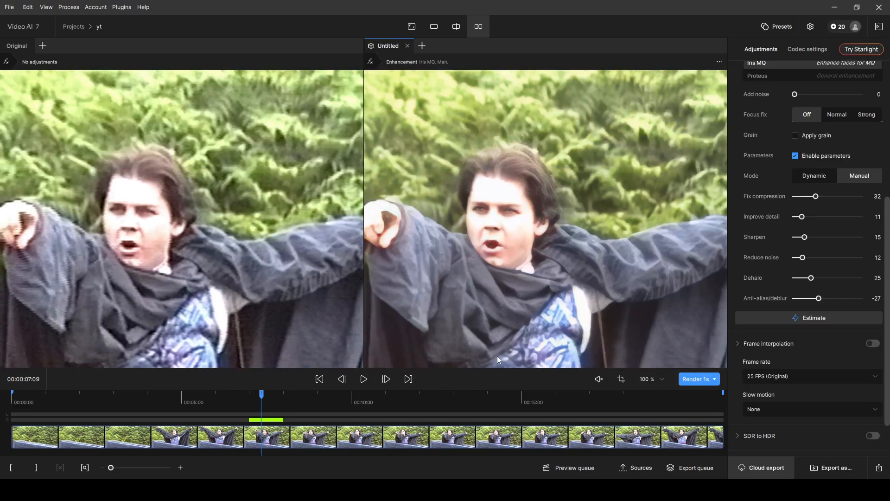
pyautogui.click(457, 27)
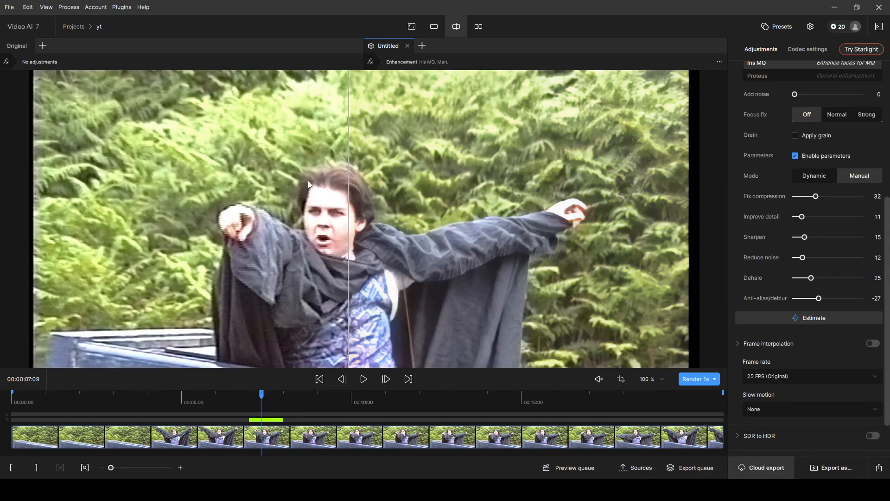
pyautogui.moveTo(344, 186); pyautogui.dragTo(288, 230)
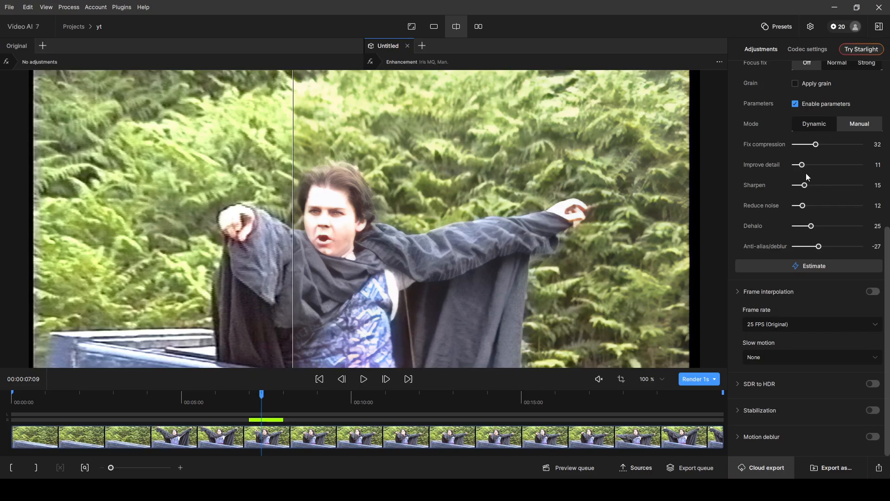
# Set Improve detail to 100 and render a 1-second preview, comparing it with the original across the man and the ferns.
pyautogui.moveTo(803, 168); pyautogui.dragTo(876, 168)
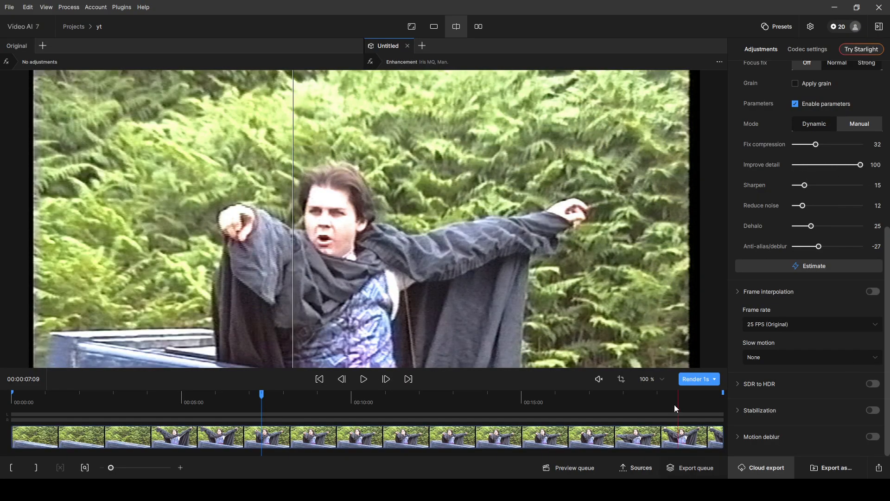
pyautogui.click(695, 379)
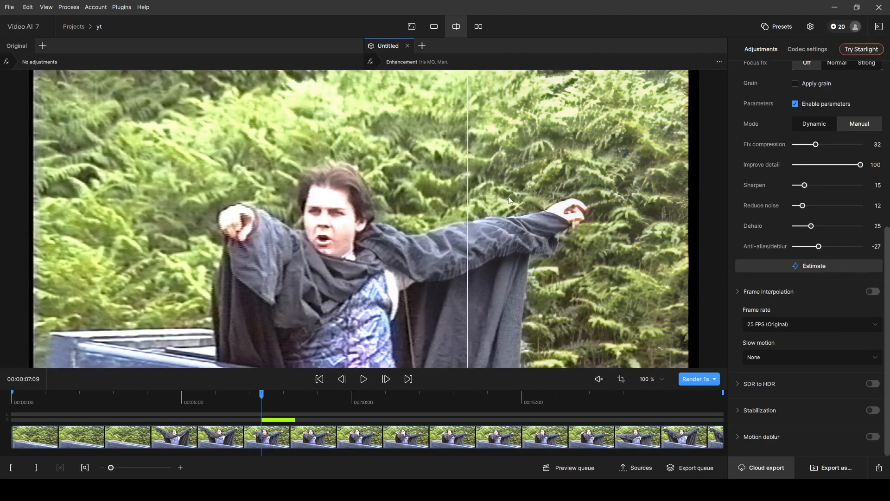
pyautogui.moveTo(288, 198); pyautogui.dragTo(400, 260)
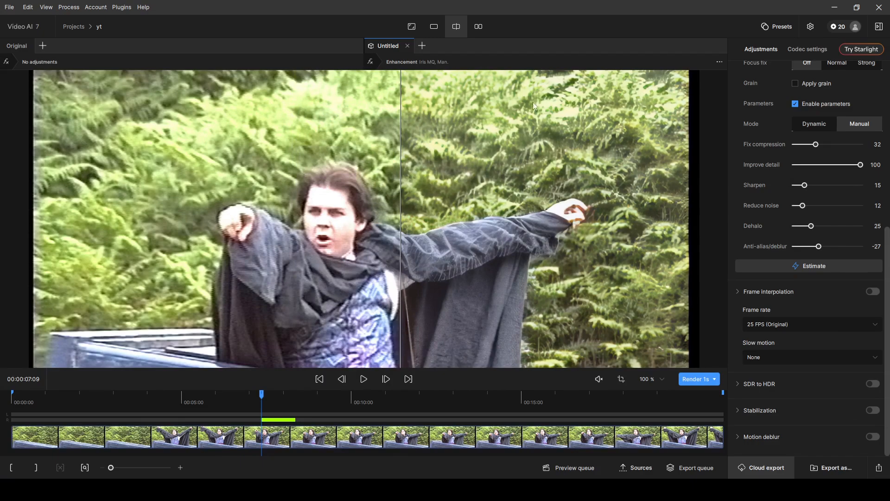
pyautogui.moveTo(401, 248); pyautogui.dragTo(283, 246)
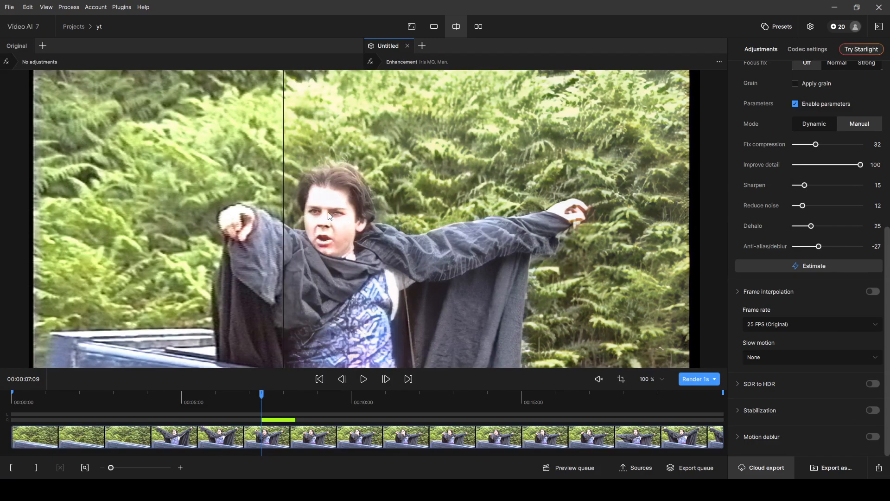
pyautogui.moveTo(283, 223); pyautogui.dragTo(324, 269)
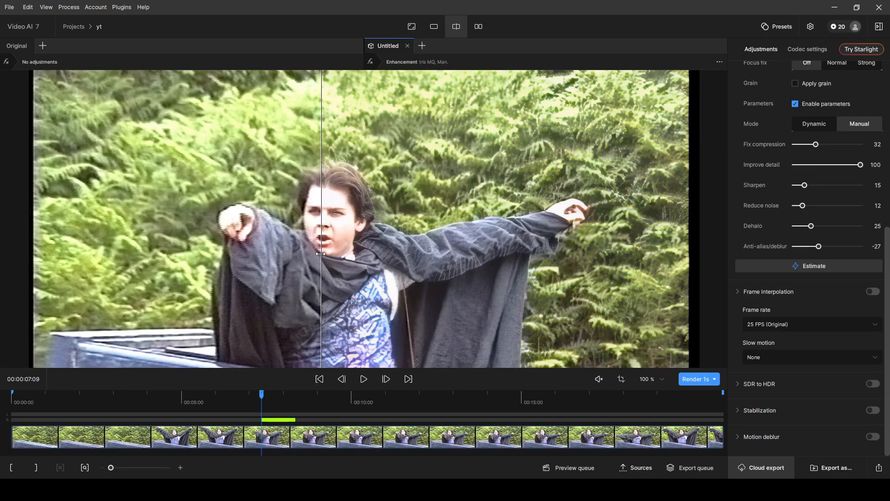
pyautogui.moveTo(321, 255); pyautogui.dragTo(343, 252)
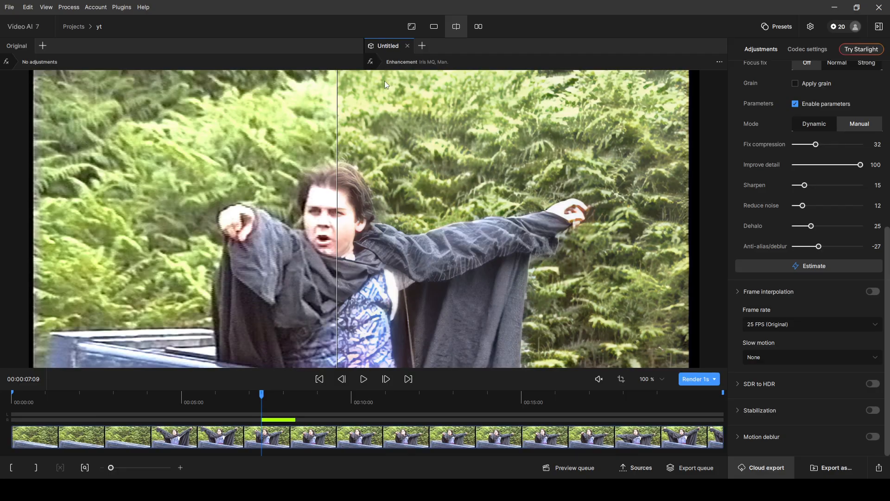
pyautogui.moveTo(337, 213); pyautogui.dragTo(319, 258)
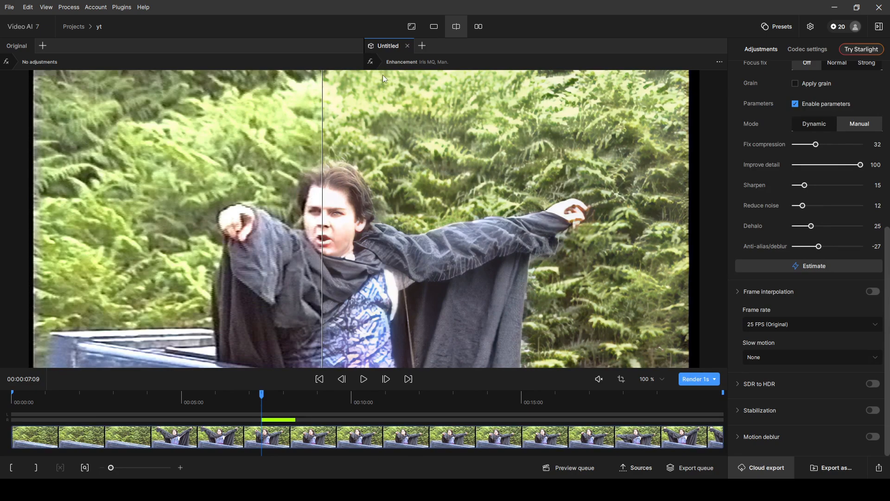
# Add a second enhancement version and set its output to Custom resolution with a width of 1920.
pyautogui.click(420, 47)
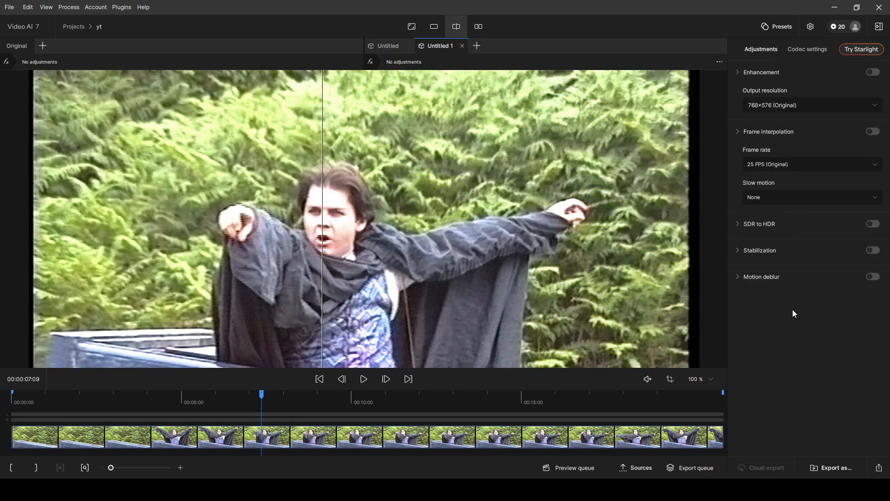
pyautogui.click(813, 108)
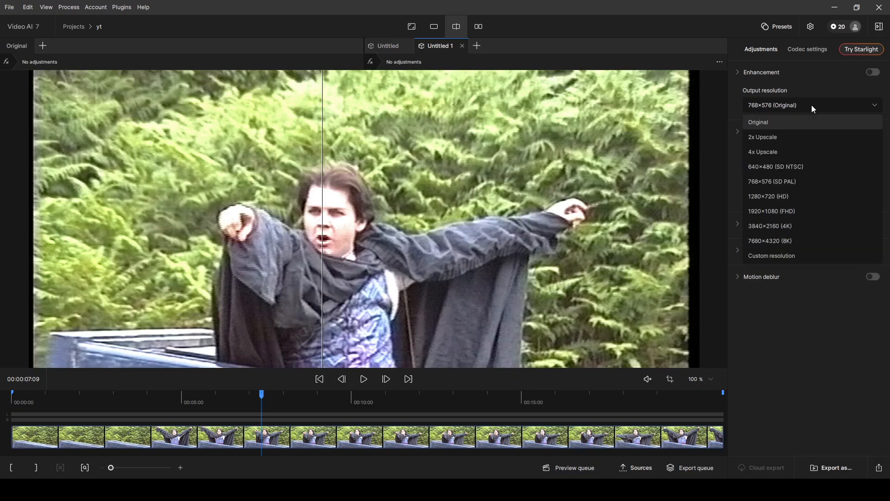
pyautogui.click(769, 256)
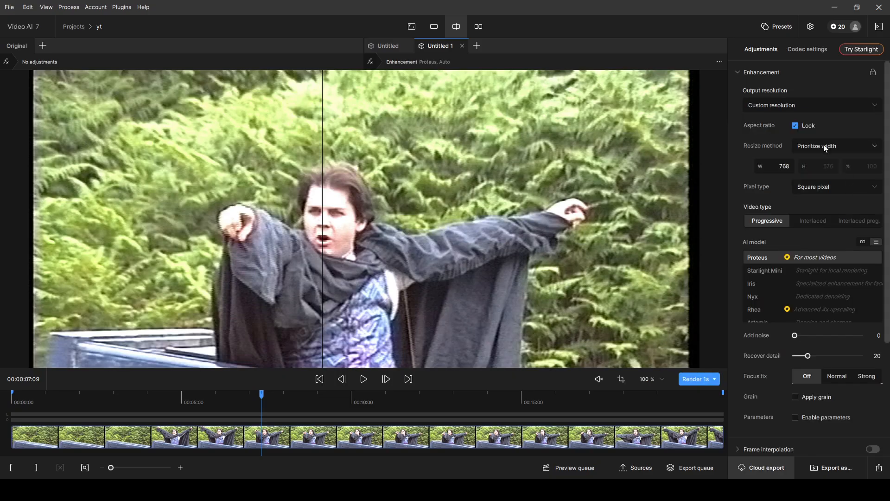
pyautogui.click(772, 167)
pyautogui.write('1920')
# Set the second version to Interlaced prog. video with the Iris MQ model, and enable Manual parameters with estimated values.
pyautogui.click(859, 221)
pyautogui.click(761, 298)
pyautogui.click(795, 389)
pyautogui.scroll(-3, 834, 343)
pyautogui.click(862, 322)
pyautogui.scroll(-2, 868, 366)
pyautogui.click(830, 399)
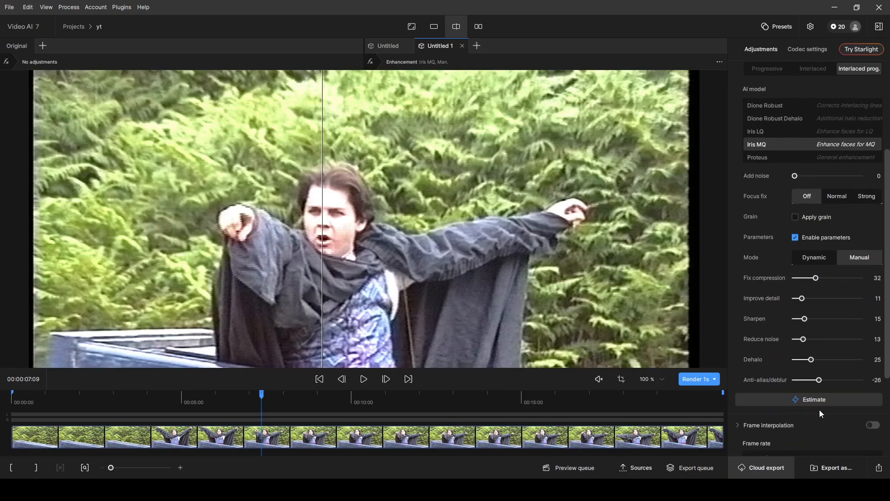
# Set the second version's Improve detail to 53 and render a 1-second preview, moving the playhead to 00:00:07:13.
pyautogui.moveTo(805, 301); pyautogui.dragTo(829, 300)
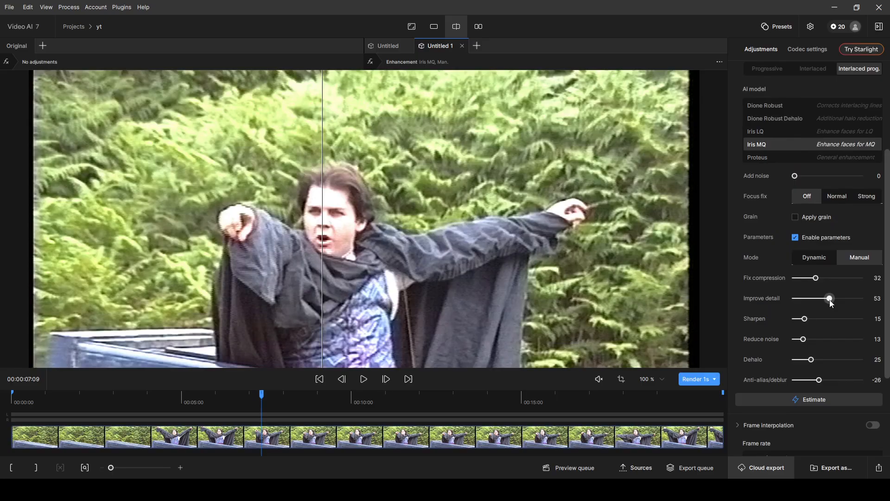
pyautogui.click(696, 379)
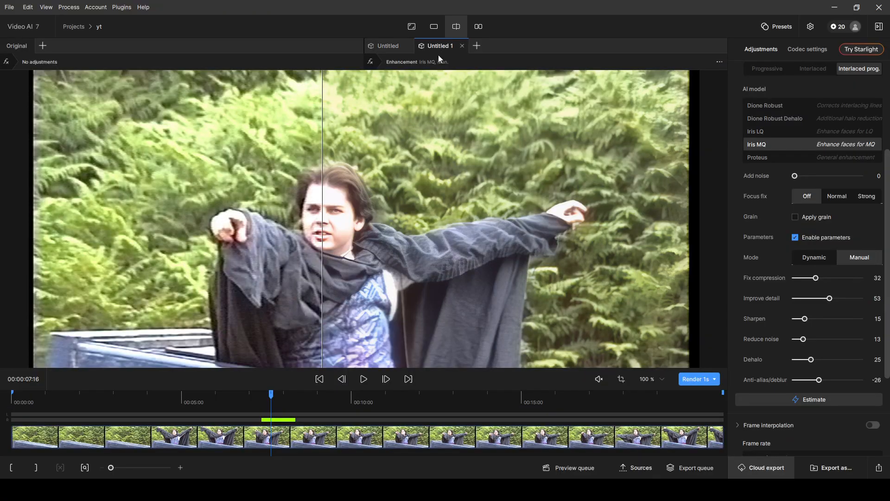
pyautogui.click(269, 398)
pyautogui.moveTo(280, 398); pyautogui.dragTo(267, 400)
# Compare the two rendered versions at 00:00:07:16, examining the man's face, the cloak and the ferns around the divider.
pyautogui.click(388, 45)
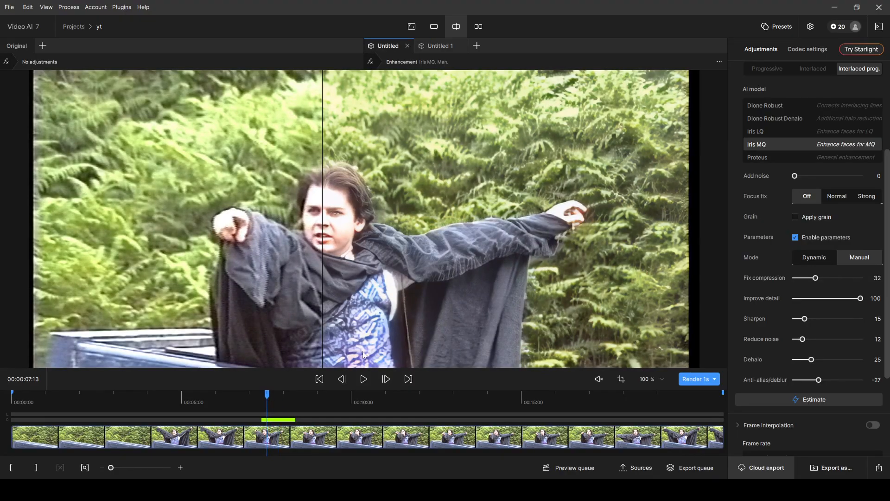
pyautogui.click(274, 398)
pyautogui.moveTo(274, 397); pyautogui.dragTo(272, 399)
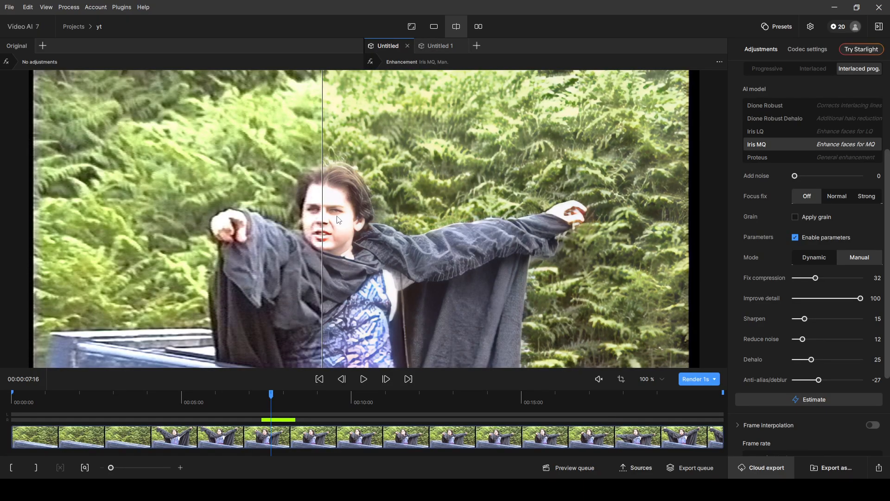
pyautogui.click(274, 396)
pyautogui.click(441, 45)
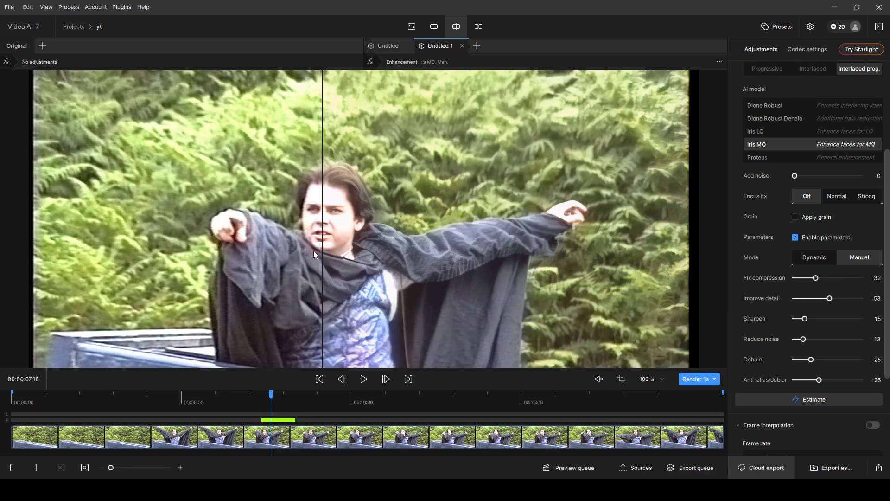
pyautogui.moveTo(322, 251)
pyautogui.mouseDown()
pyautogui.moveTo(296, 251)
pyautogui.moveTo(331, 251)
pyautogui.mouseUp()
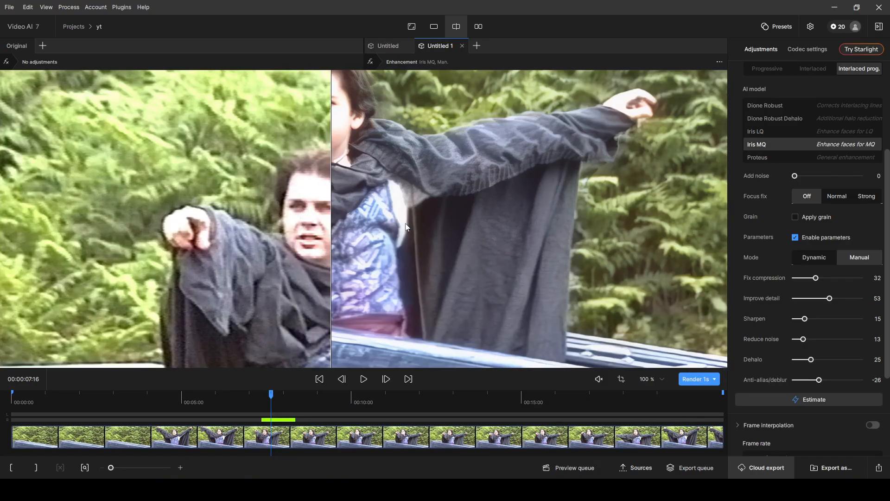
pyautogui.click(393, 45)
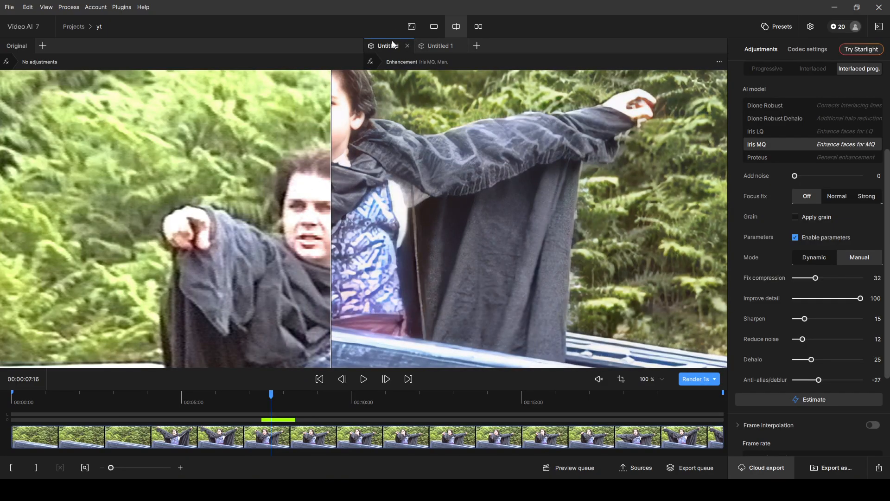
pyautogui.click(439, 46)
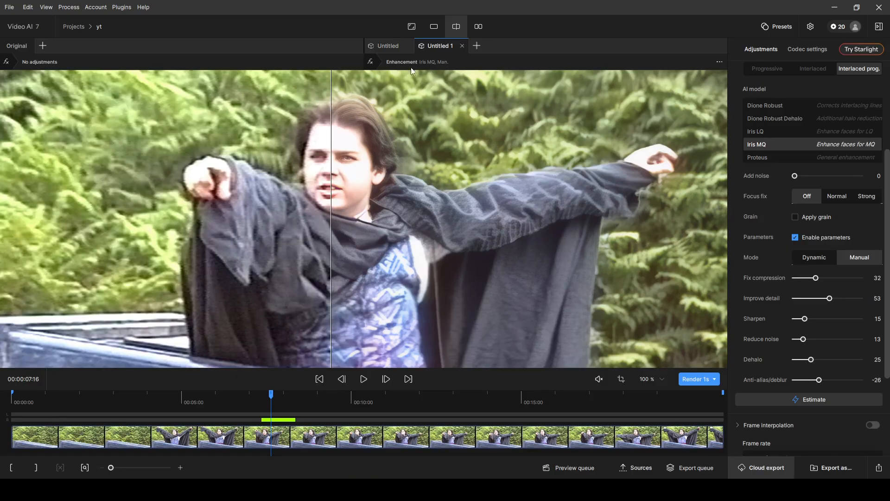
pyautogui.click(378, 49)
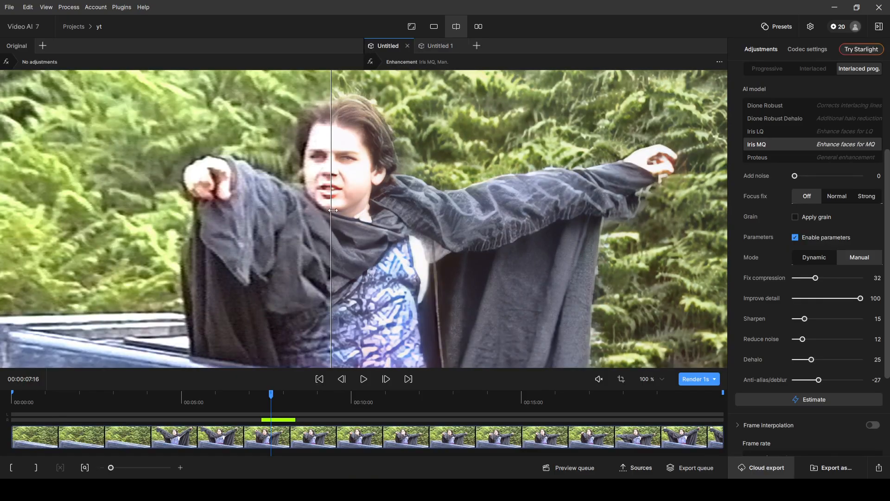
# Switch between the Untitled and Untitled 1 versions for comparison and duplicate the Untitled version.
pyautogui.click(438, 45)
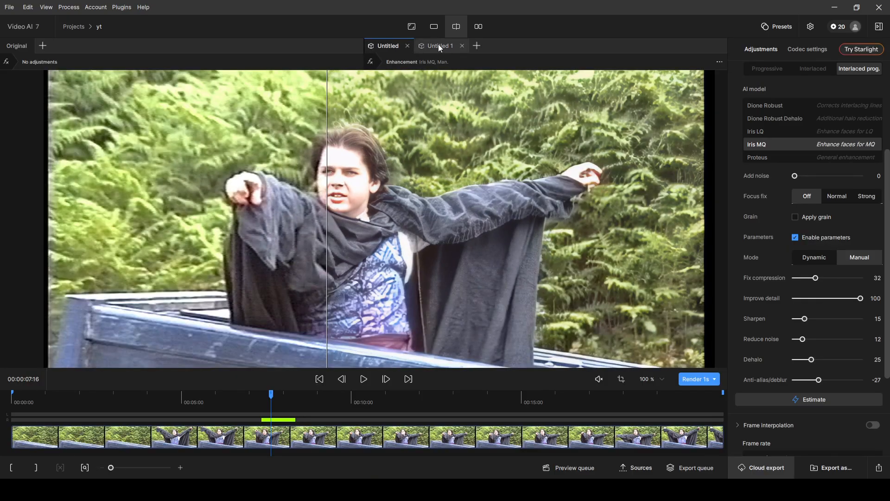
pyautogui.click(402, 46)
pyautogui.click(435, 47)
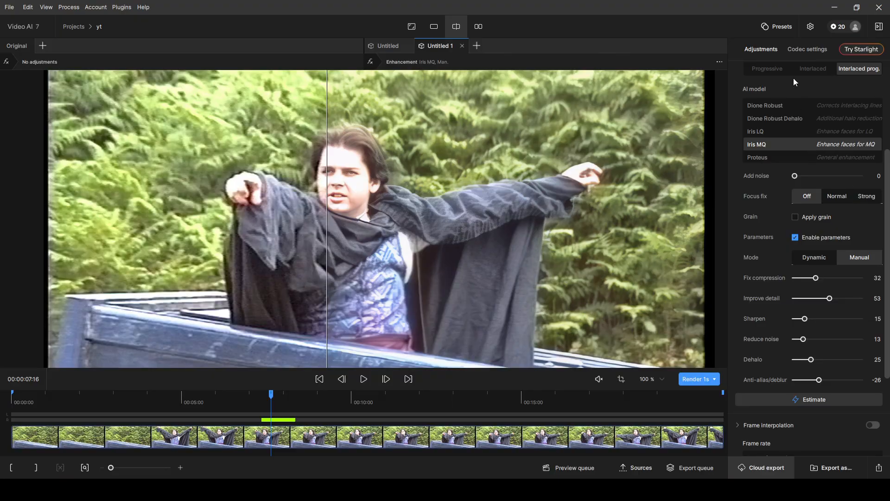
pyautogui.rightClick(385, 47)
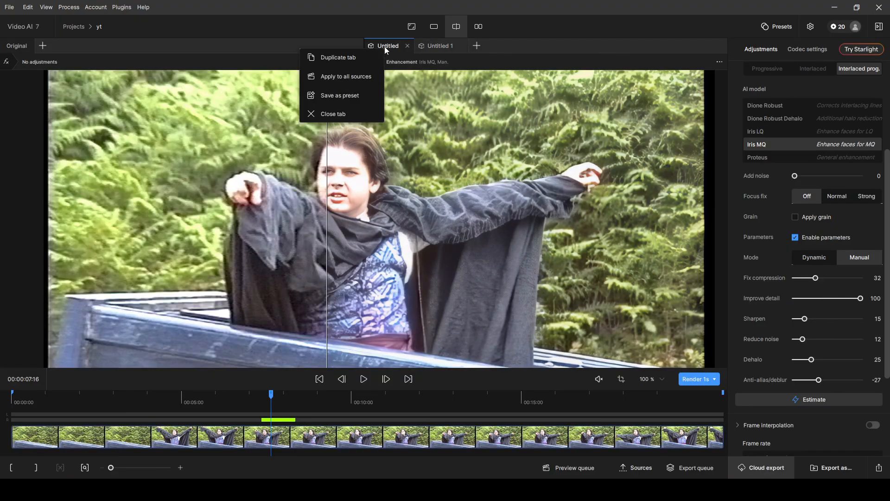
pyautogui.click(358, 57)
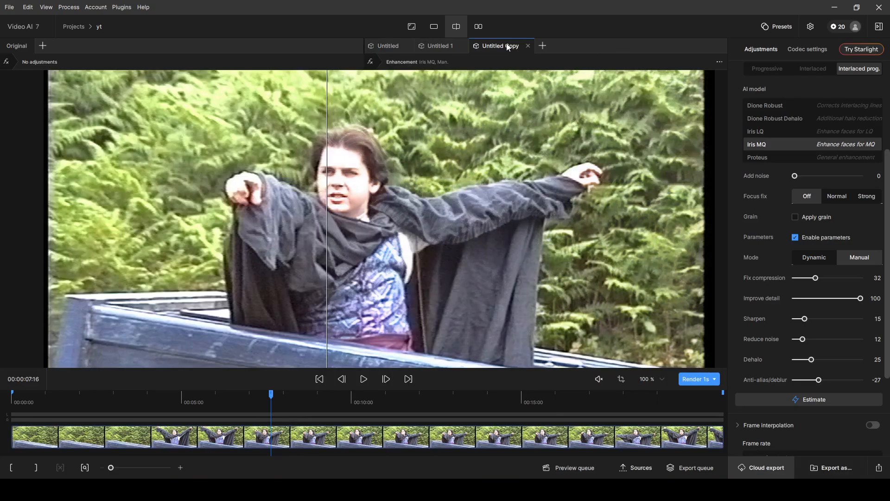
# Set the duplicate's Improve detail to 61, Fix compression to 12, Reduce noise to 22 and Anti-alias/deblur to -10, and render a 1-second preview.
pyautogui.moveTo(839, 301); pyautogui.dragTo(835, 300)
pyautogui.moveTo(815, 278); pyautogui.dragTo(802, 277)
pyautogui.moveTo(802, 339); pyautogui.dragTo(808, 339)
pyautogui.moveTo(818, 379); pyautogui.dragTo(825, 380)
pyautogui.click(704, 379)
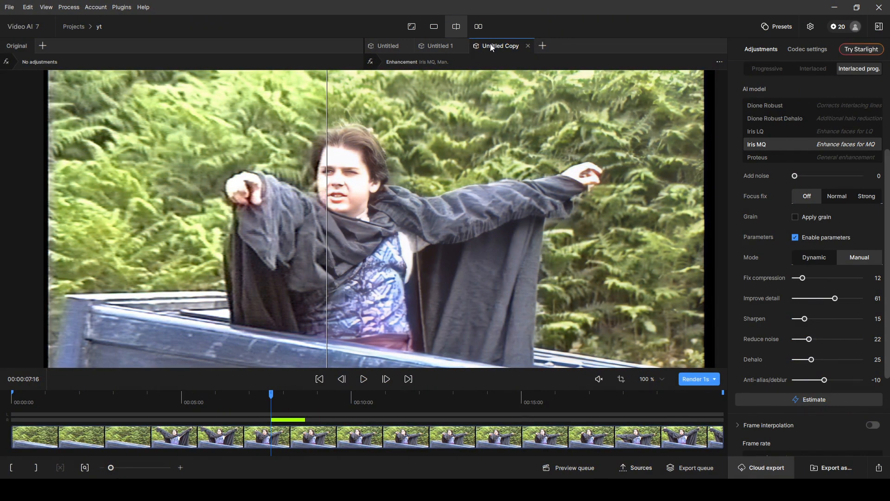
# Compare the duplicate's rendered preview with the other two versions and the original, examining the man's face and cloak around the divider.
pyautogui.click(440, 48)
pyautogui.click(499, 46)
pyautogui.moveTo(327, 220); pyautogui.dragTo(275, 238)
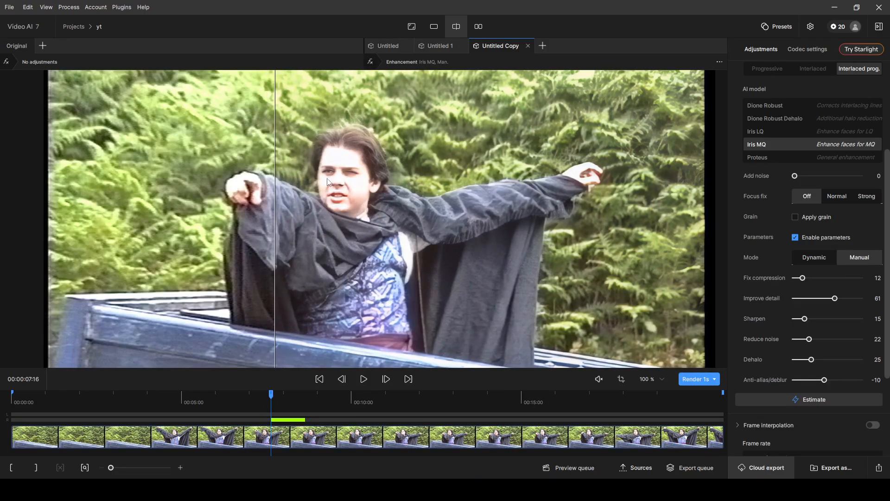
pyautogui.click(396, 46)
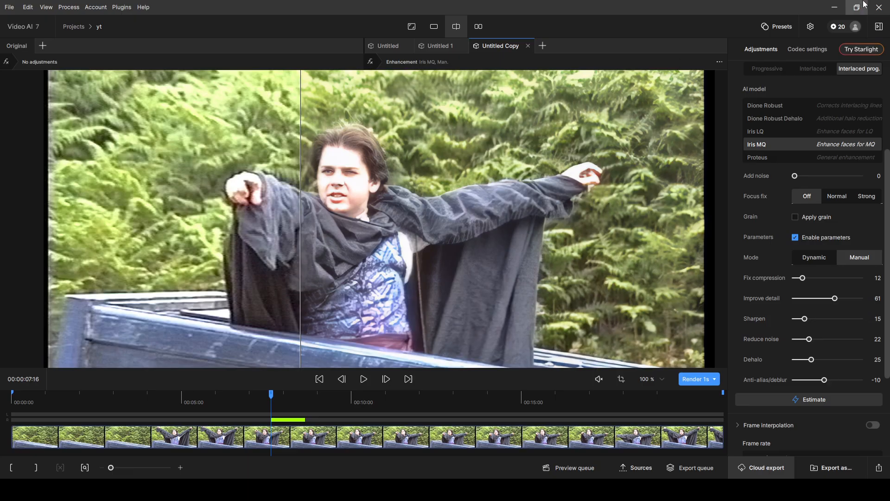
# Check the codec settings, export the Untitled Copy version to the default location, and show the export queue.
pyautogui.click(808, 49)
pyautogui.click(759, 50)
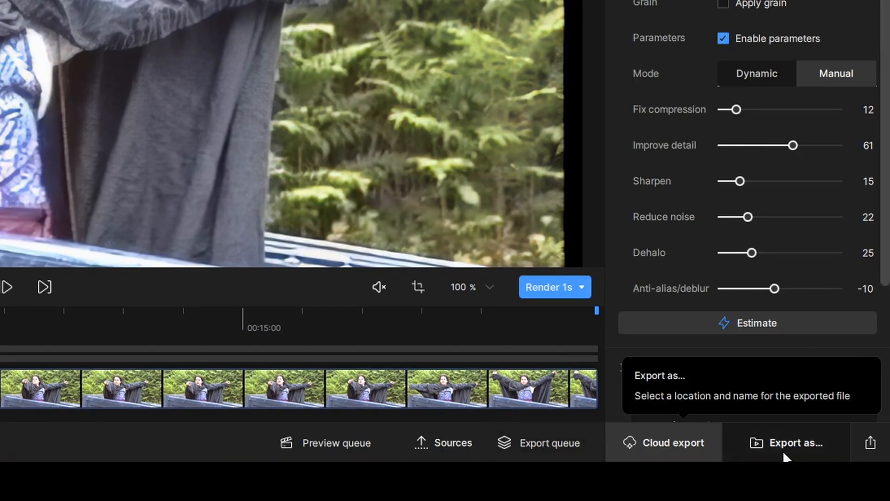
pyautogui.click(871, 442)
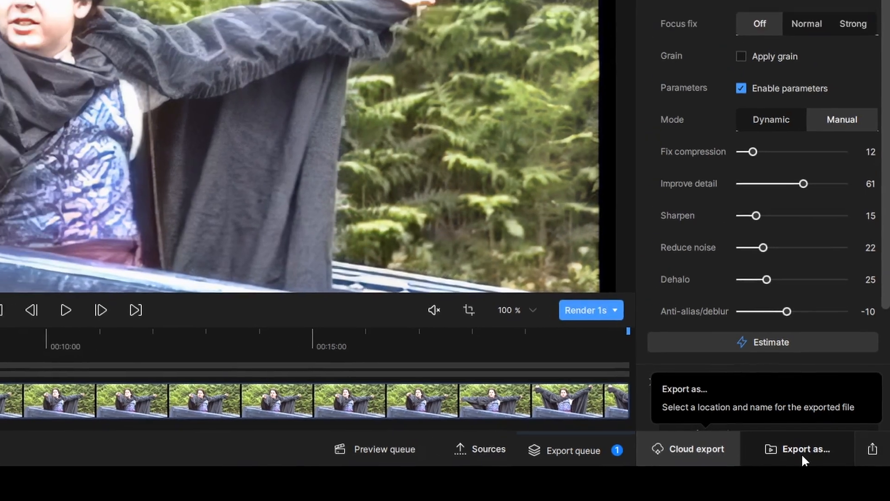
pyautogui.click(802, 456)
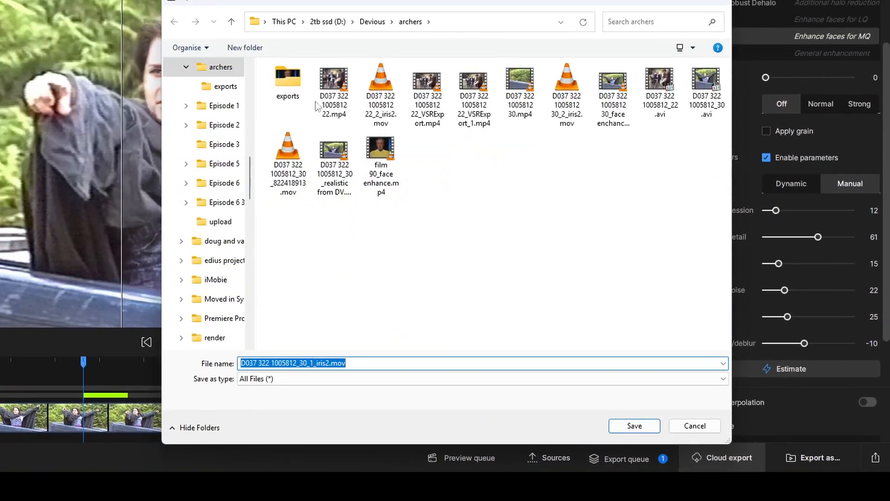
pyautogui.click(694, 426)
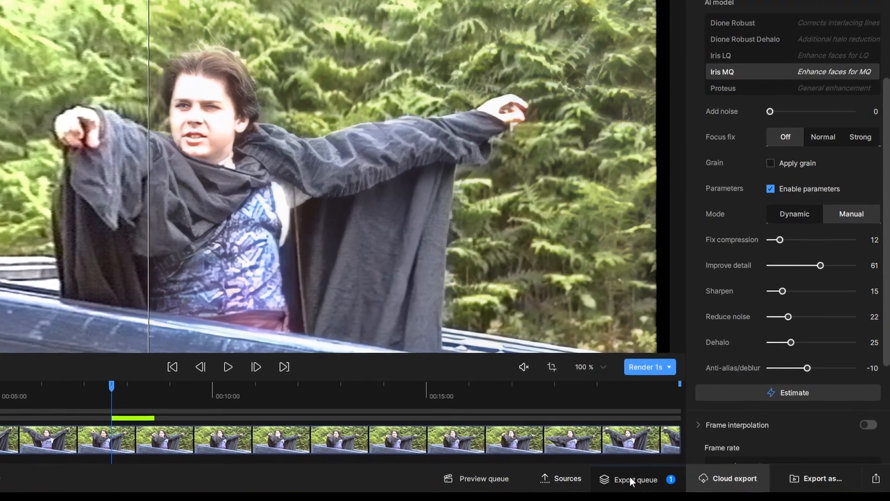
pyautogui.click(629, 475)
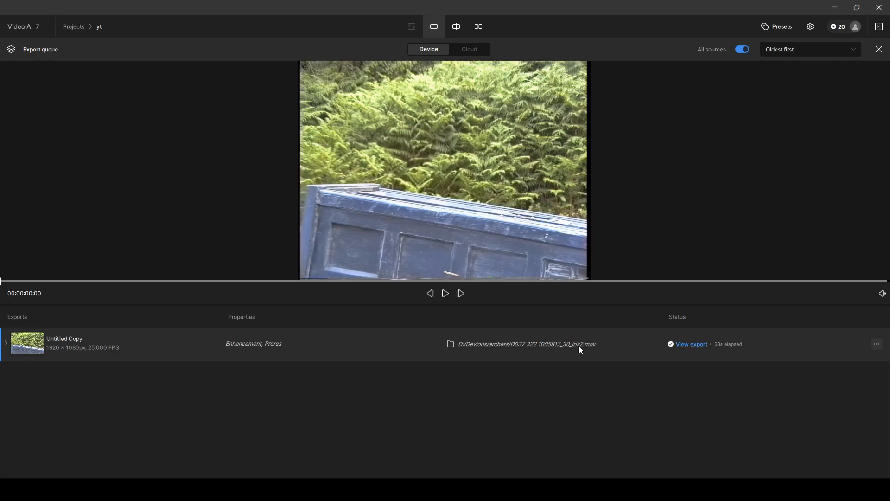
# Locate the exported iris2 .mov file in its folder and play it in the external player, closing the player and export queue when done.
pyautogui.click(694, 345)
pyautogui.click(877, 344)
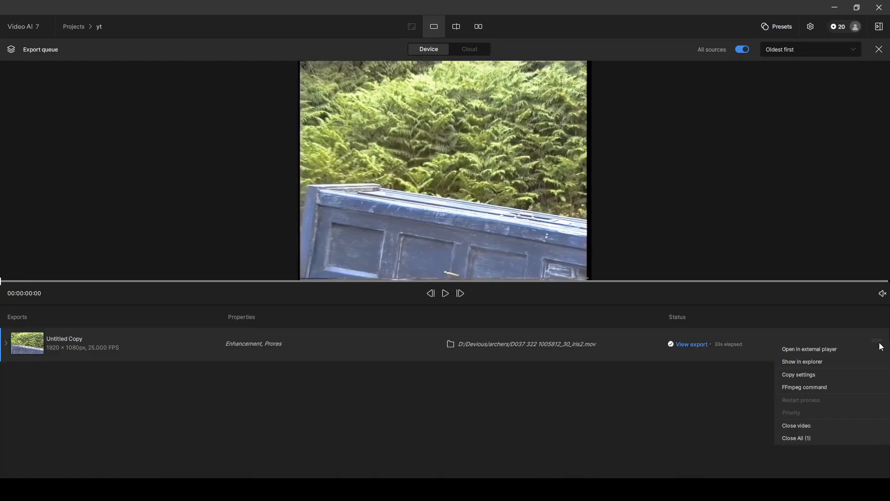
pyautogui.click(812, 363)
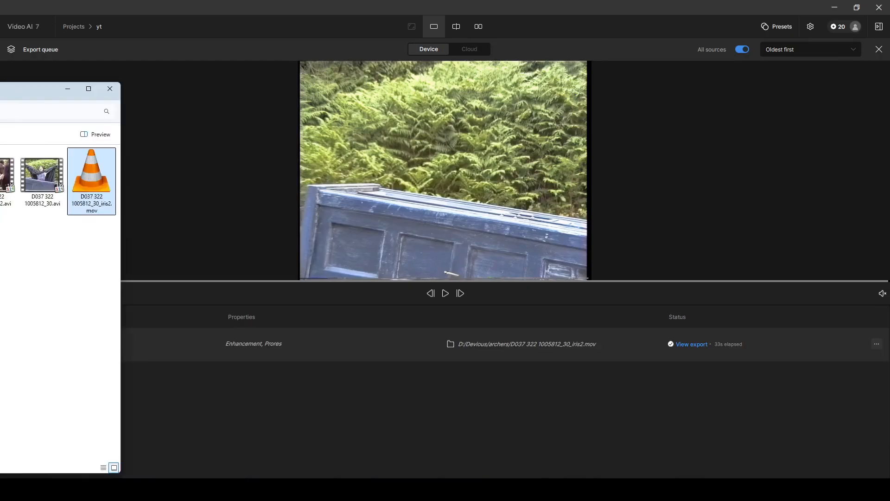
pyautogui.moveTo(0, 91); pyautogui.dragTo(0, 91)
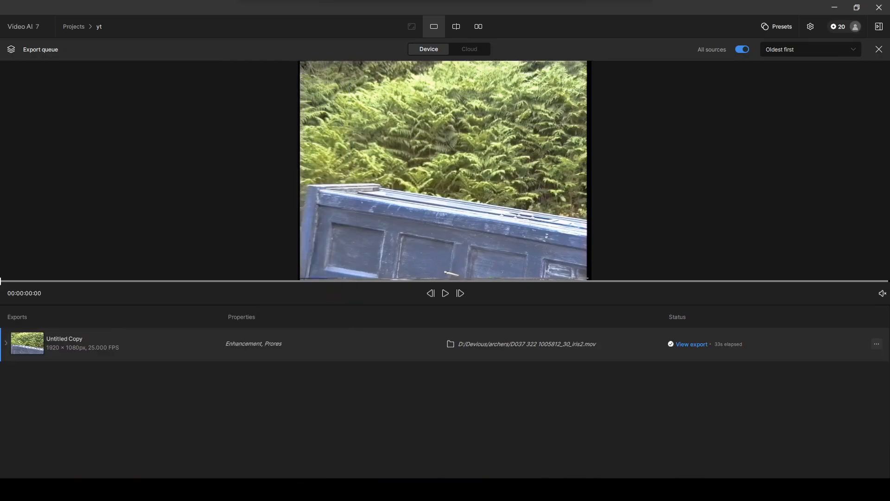
pyautogui.click(881, 345)
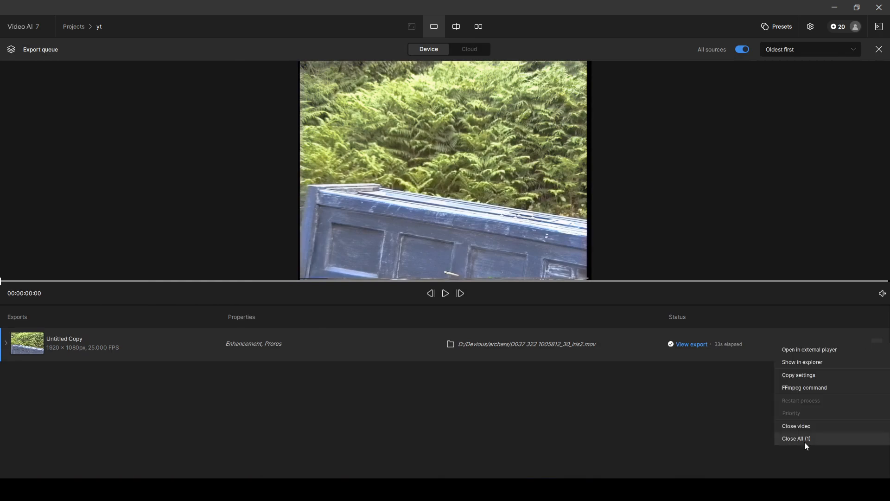
pyautogui.click(821, 351)
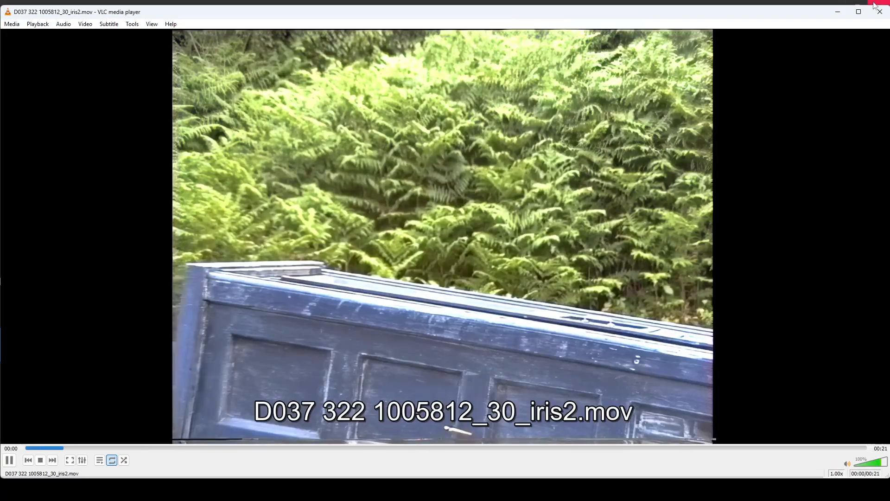
pyautogui.click(874, 6)
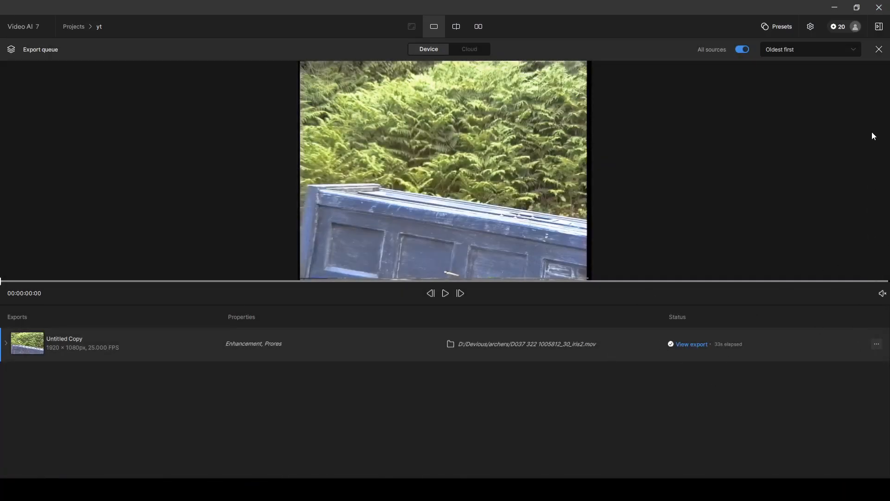
pyautogui.click(879, 50)
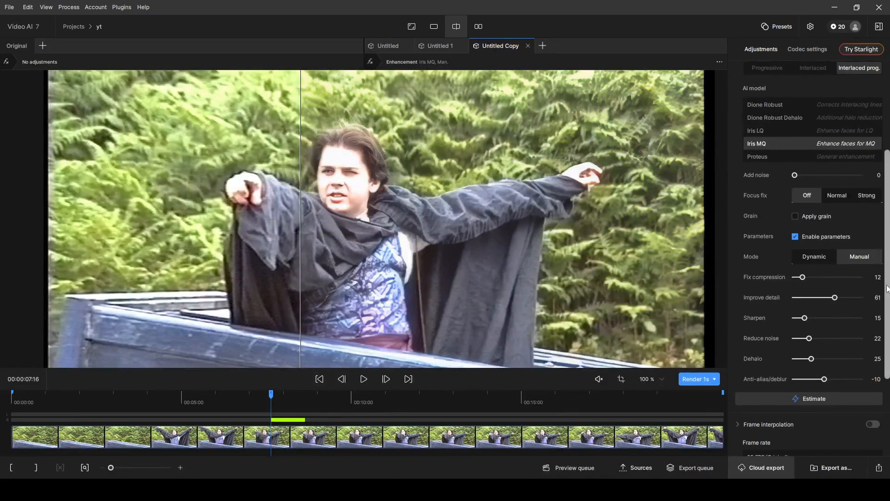
# Enable Motion deblur on the duplicated version, render a 1-second preview, and play it against the original.
pyautogui.moveTo(887, 281); pyautogui.dragTo(887, 366)
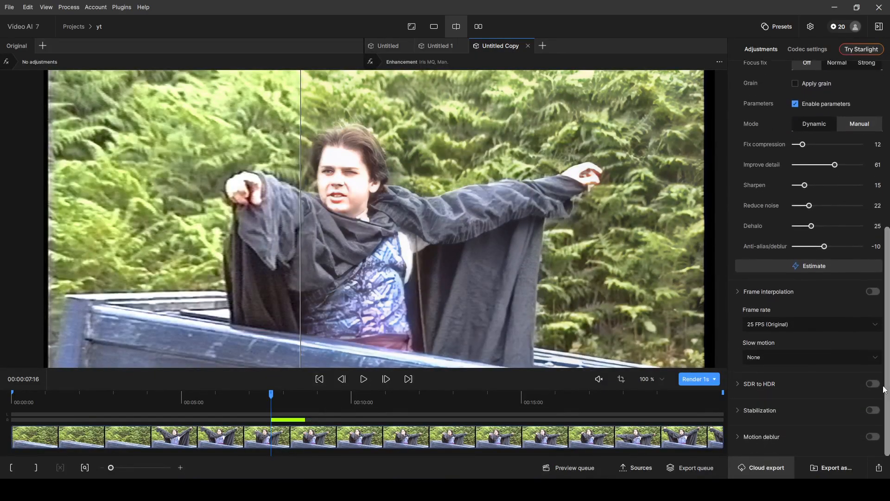
pyautogui.click(873, 436)
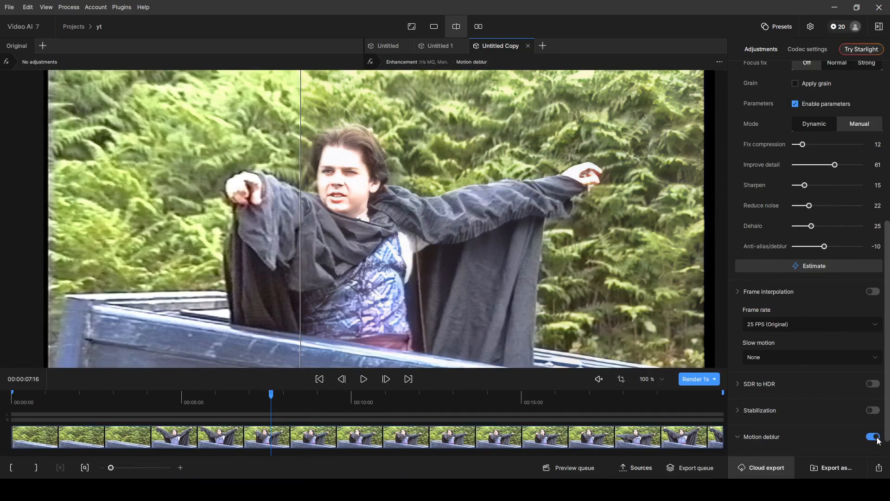
pyautogui.click(693, 380)
pyautogui.moveTo(299, 179); pyautogui.dragTo(288, 259)
pyautogui.click(368, 381)
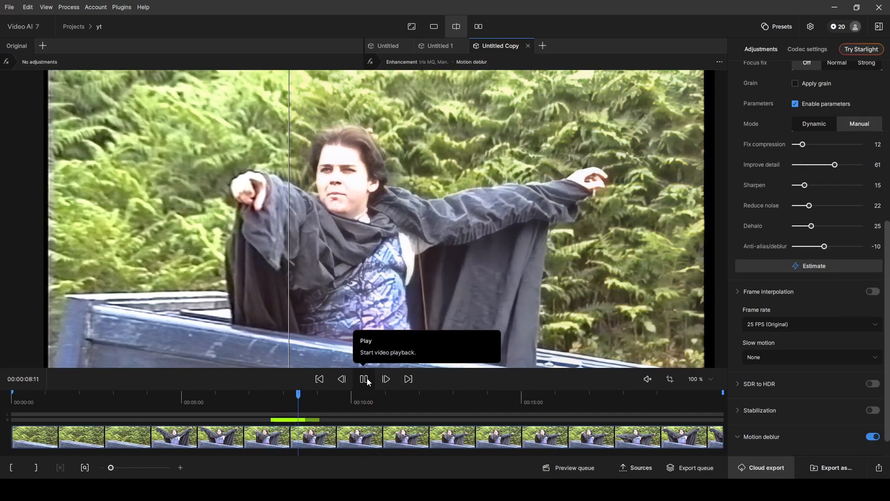
pyautogui.click(363, 378)
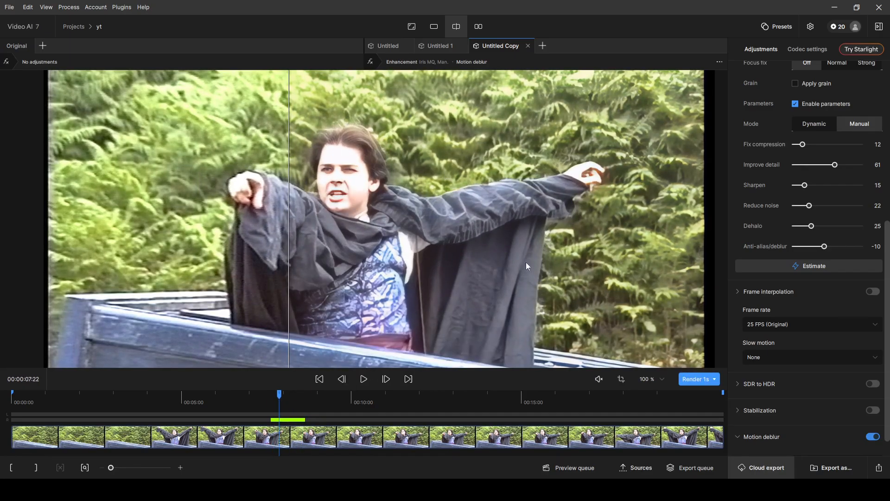
# Export the motion-deblurred version to the default location and review the exported thm2_iris2 .mov file in the external player.
pyautogui.click(877, 468)
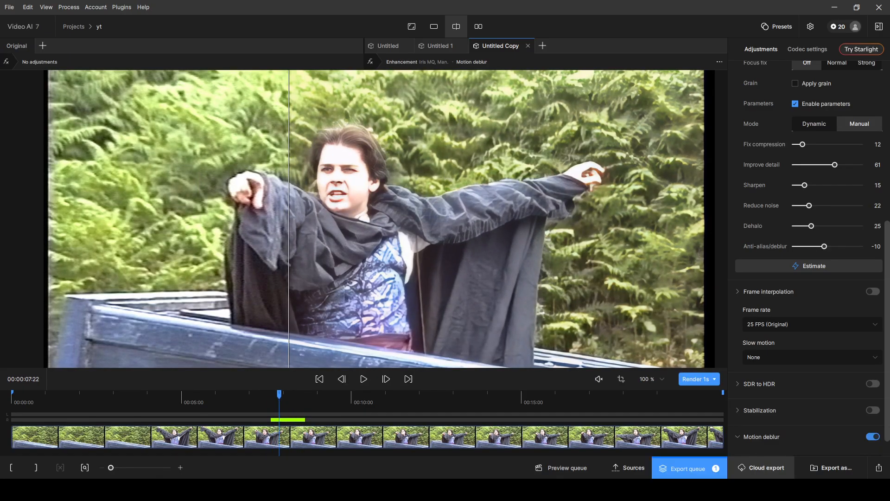
pyautogui.click(690, 468)
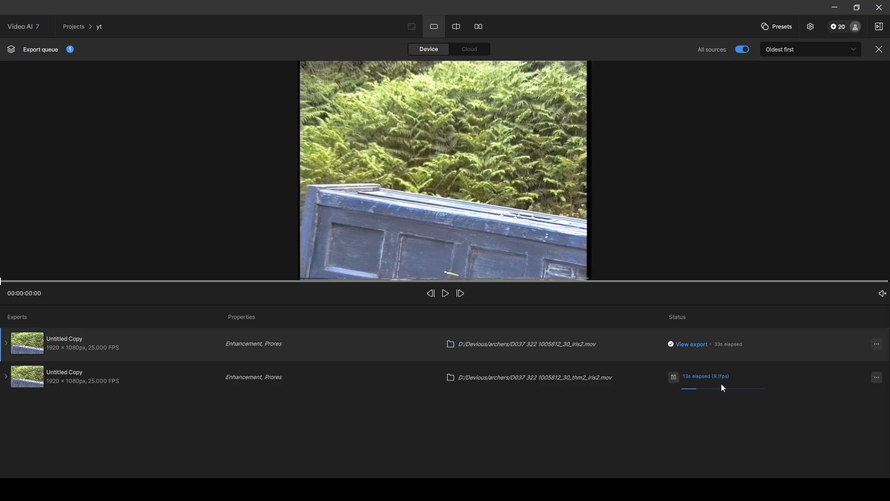
pyautogui.click(584, 375)
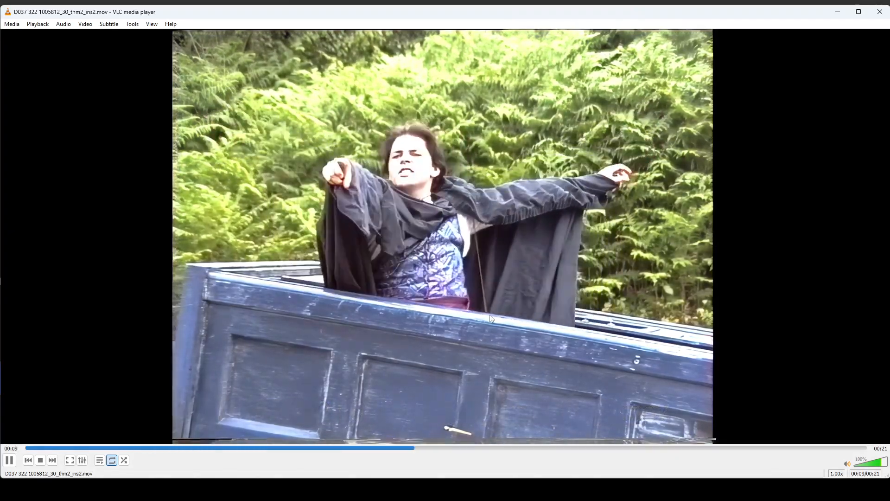
pyautogui.click(879, 11)
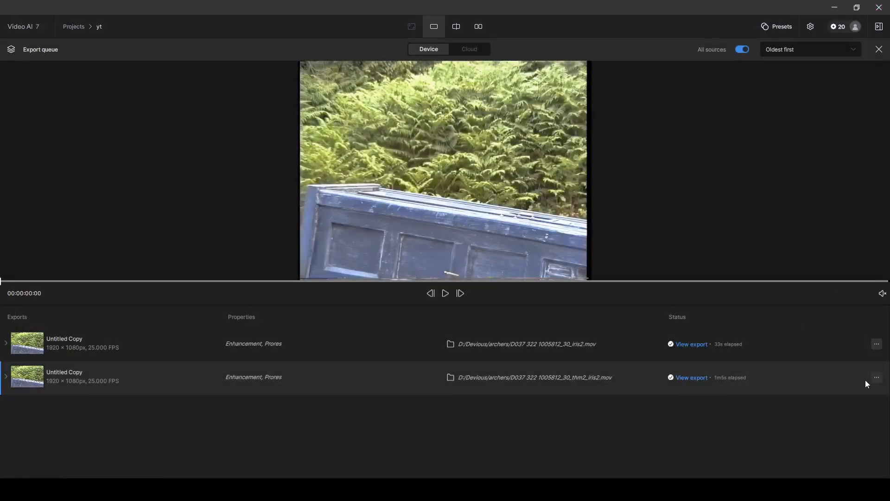
pyautogui.click(879, 49)
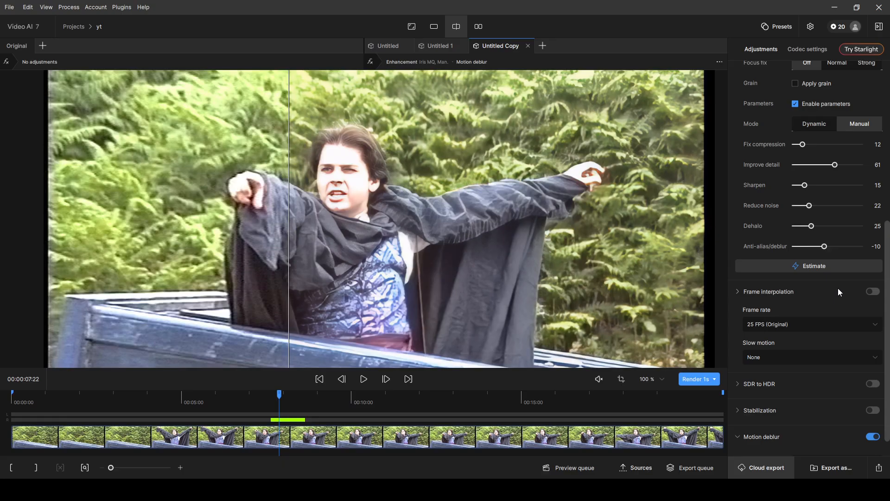
# Try the Interlaced and Interlaced prog. video types on the duplicated version, settling on Progressive video with the Rhea model.
pyautogui.scroll(3, 820, 87)
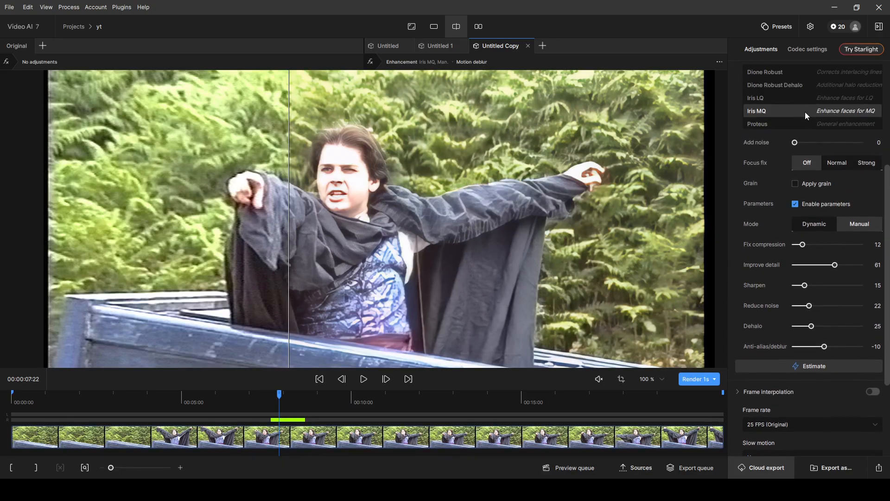
pyautogui.moveTo(290, 212); pyautogui.dragTo(290, 232)
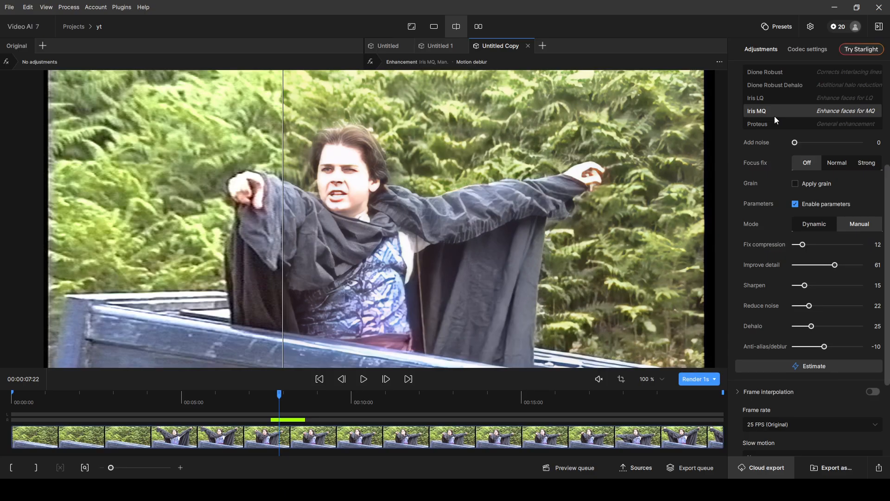
pyautogui.scroll(4, 889, 91)
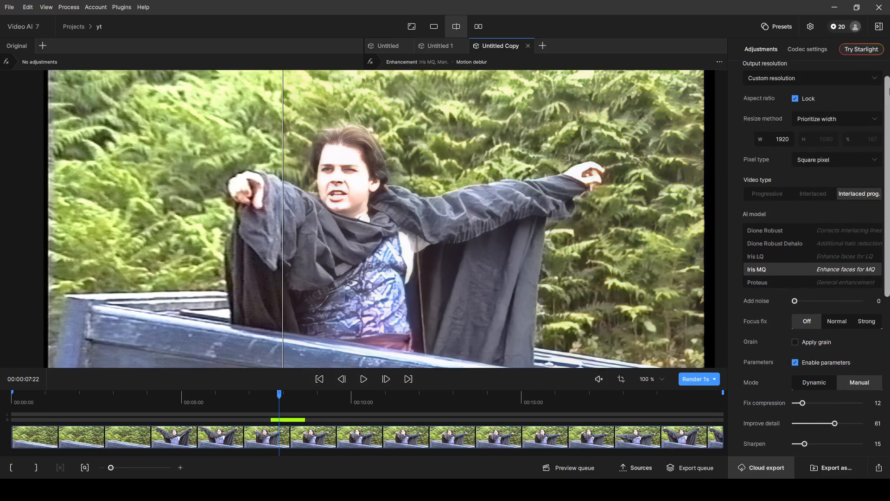
pyautogui.click(818, 194)
pyautogui.click(851, 195)
pyautogui.click(820, 195)
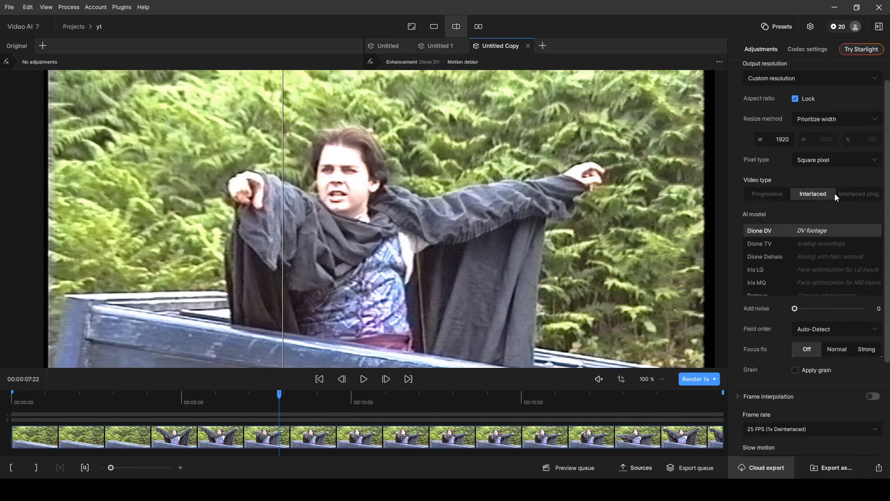
pyautogui.click(858, 193)
pyautogui.click(767, 194)
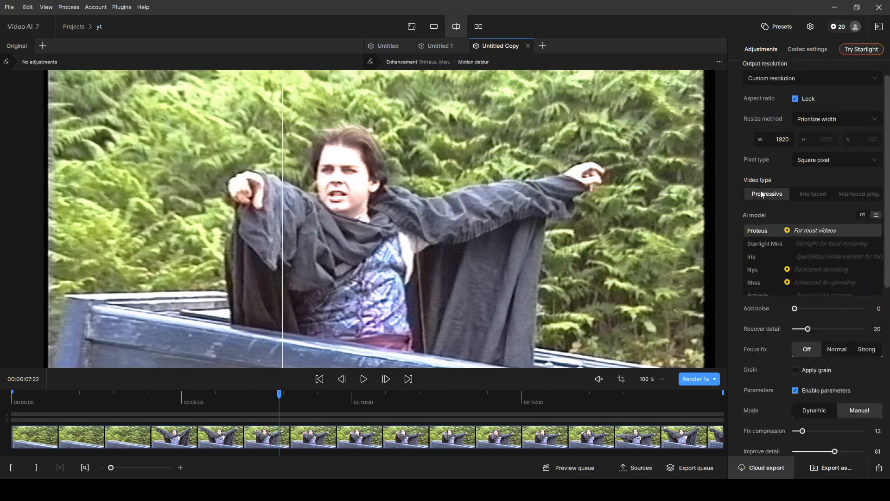
pyautogui.click(758, 282)
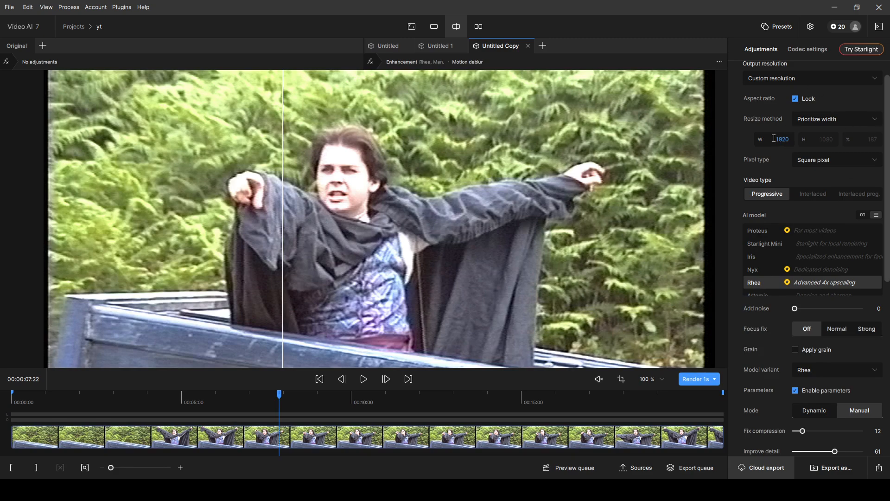
# Try a 3840×2160 (4K) output resolution on the duplicated version, settling on 1920×1080 (FHD).
pyautogui.moveTo(775, 139); pyautogui.dragTo(797, 141)
pyautogui.click(827, 106)
pyautogui.scroll(1, 828, 105)
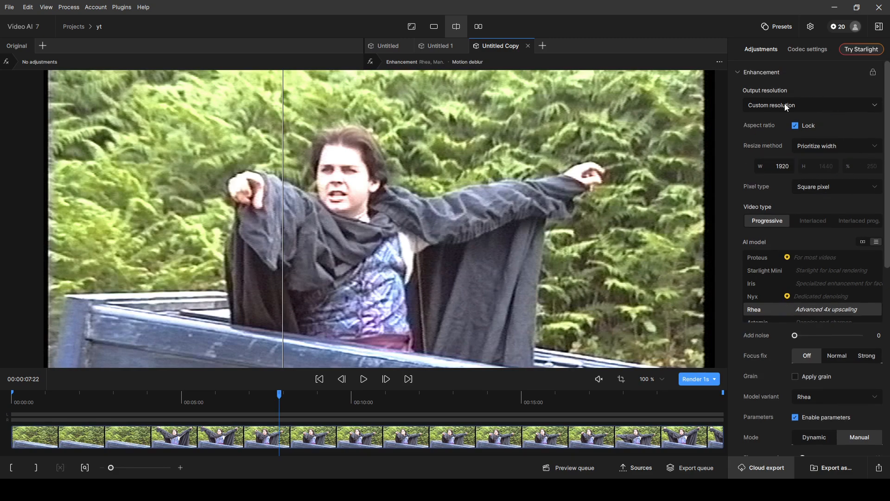
pyautogui.click(828, 105)
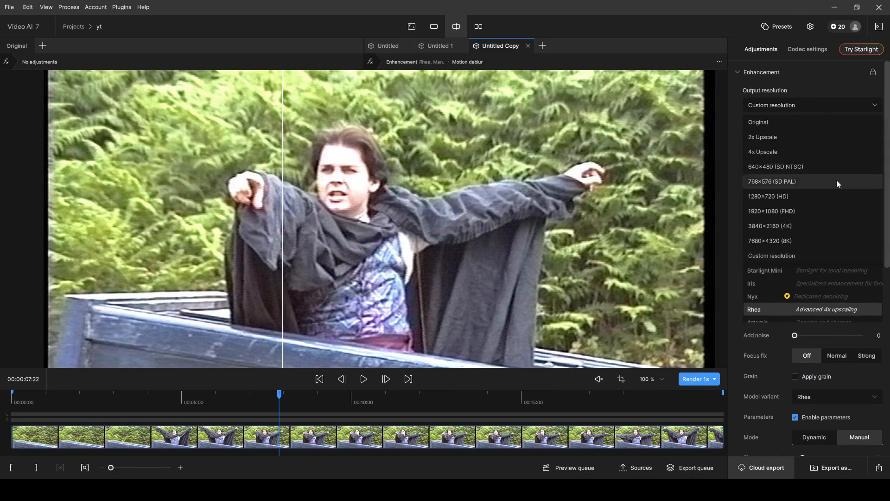
pyautogui.click(774, 227)
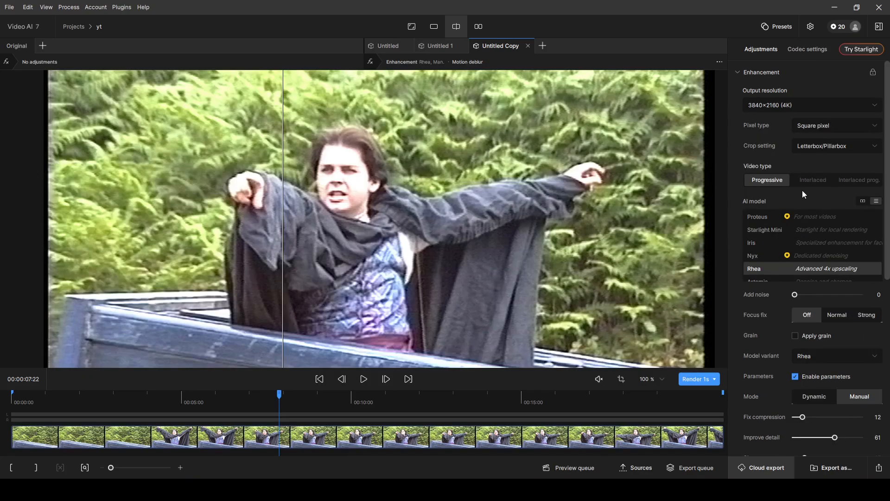
pyautogui.click(797, 107)
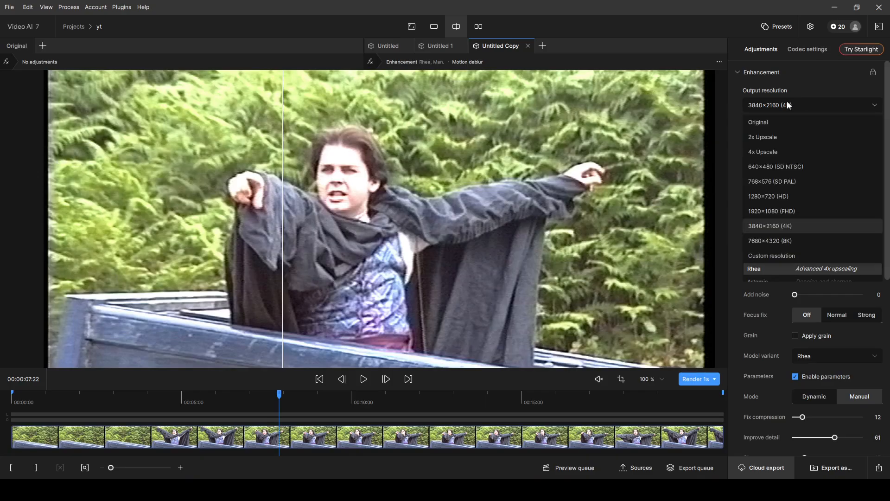
pyautogui.click(779, 209)
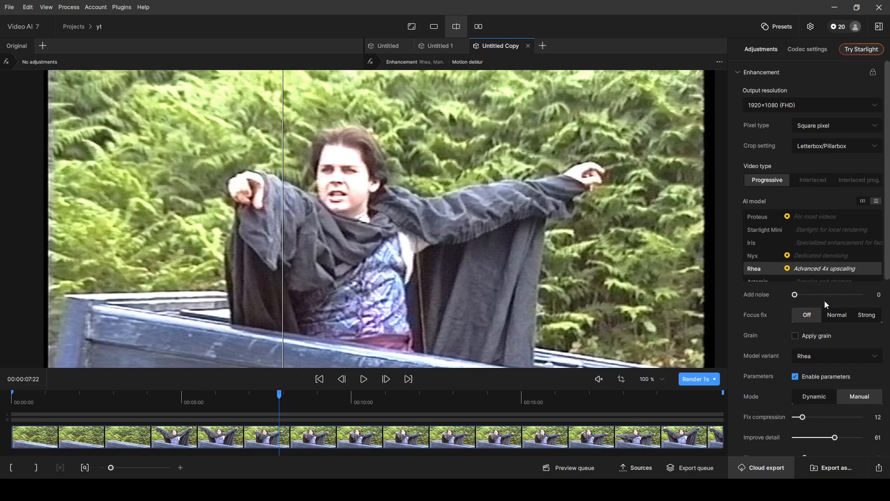
# Render a 1-second preview of the Rhea version and show its file in the previews folder.
pyautogui.click(699, 379)
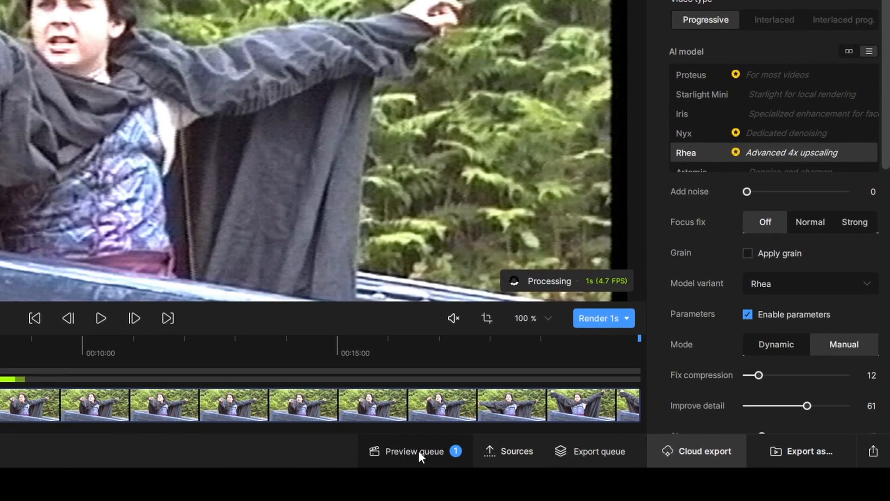
pyautogui.click(419, 452)
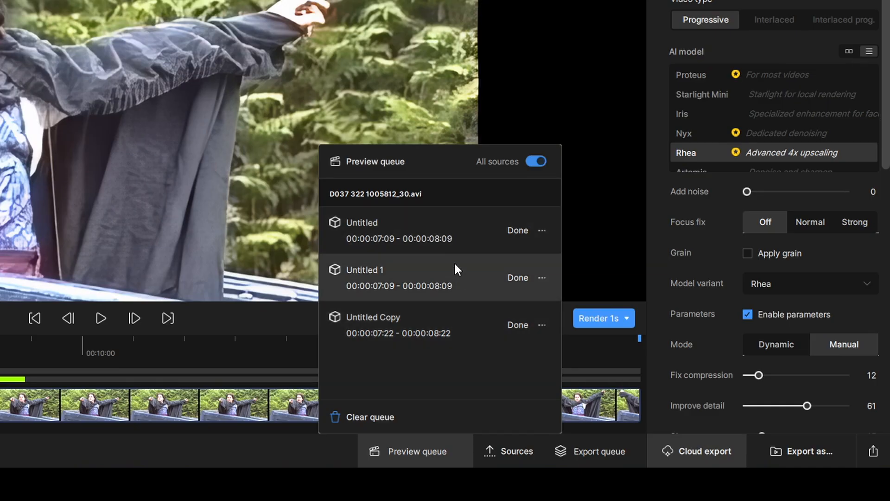
pyautogui.click(541, 325)
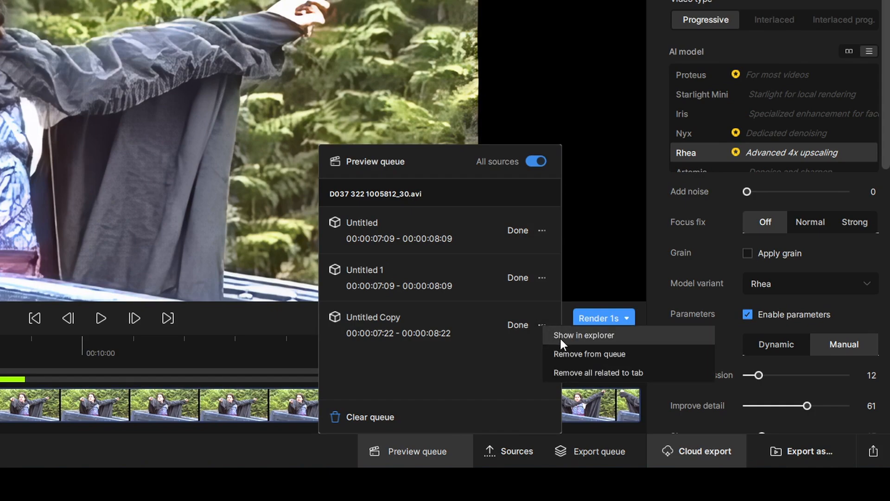
pyautogui.click(561, 337)
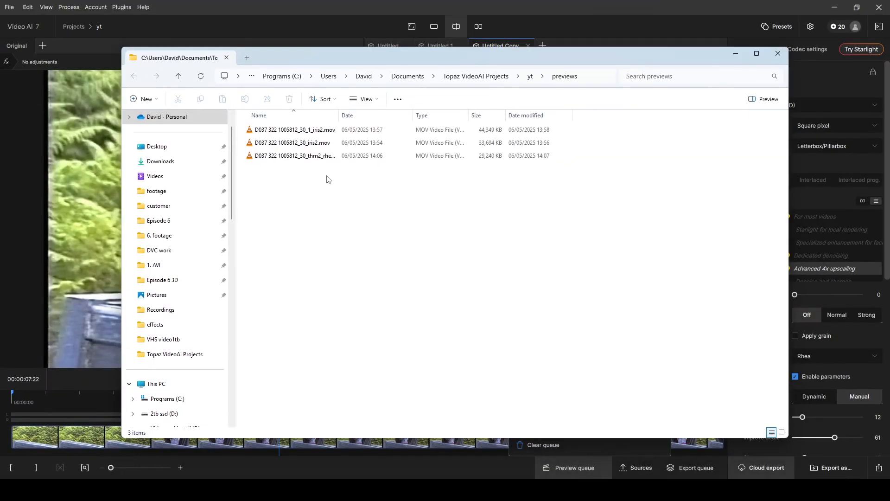
# Play the thm2 Rhea, 30_iris2 and 30_1_iris2 preview .mov files in the external player to compare their quality.
pyautogui.doubleClick(290, 156)
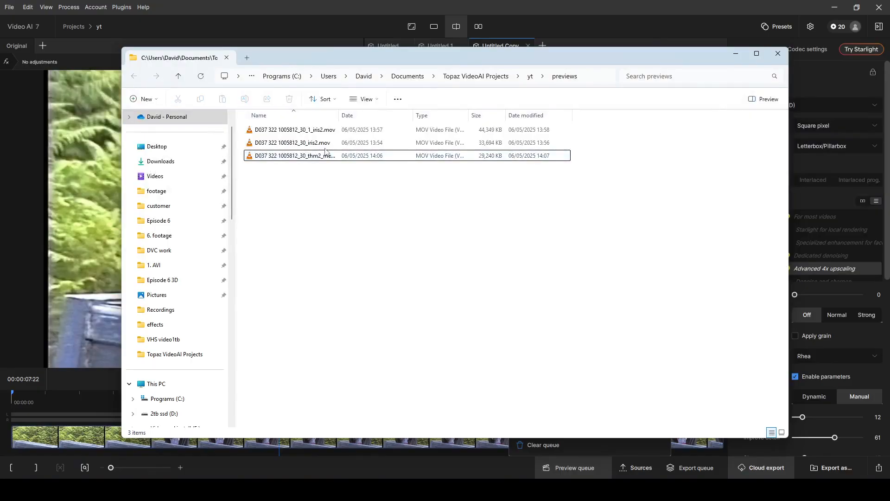
pyautogui.doubleClick(320, 140)
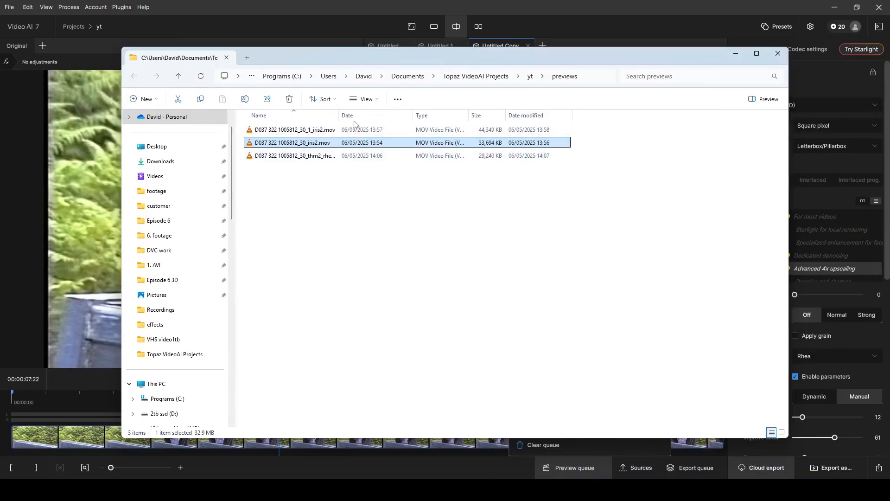
pyautogui.moveTo(339, 115); pyautogui.dragTo(431, 115)
pyautogui.doubleClick(431, 130)
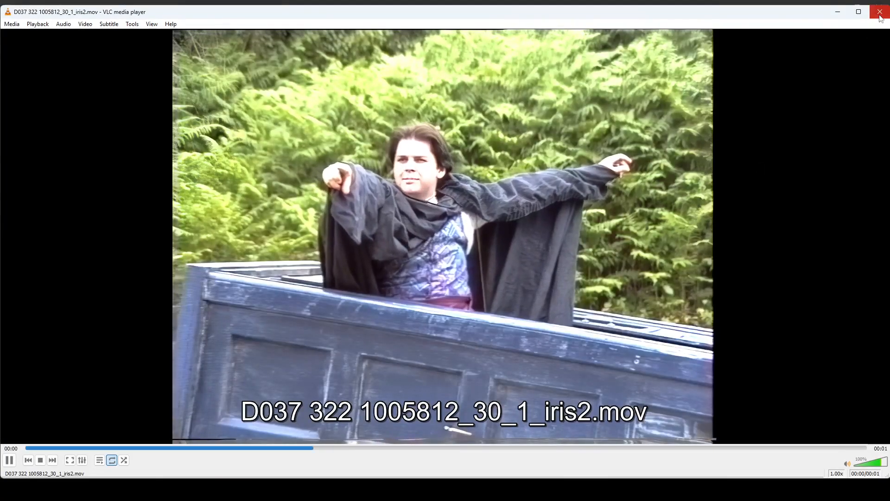
pyautogui.click(880, 16)
pyautogui.doubleClick(455, 142)
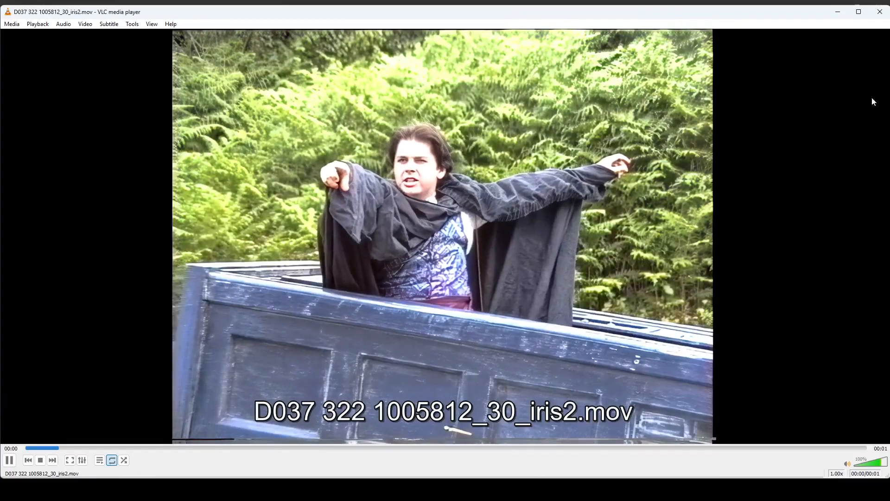
pyautogui.click(877, 11)
pyautogui.doubleClick(361, 158)
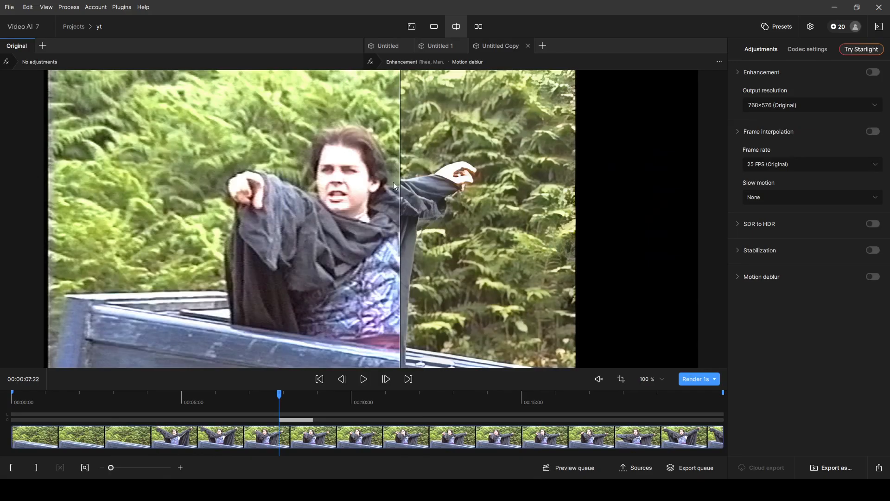
# Compare the Rhea preview with the original across the split view at several frames inside and outside the rendered section.
pyautogui.moveTo(399, 185); pyautogui.dragTo(328, 138)
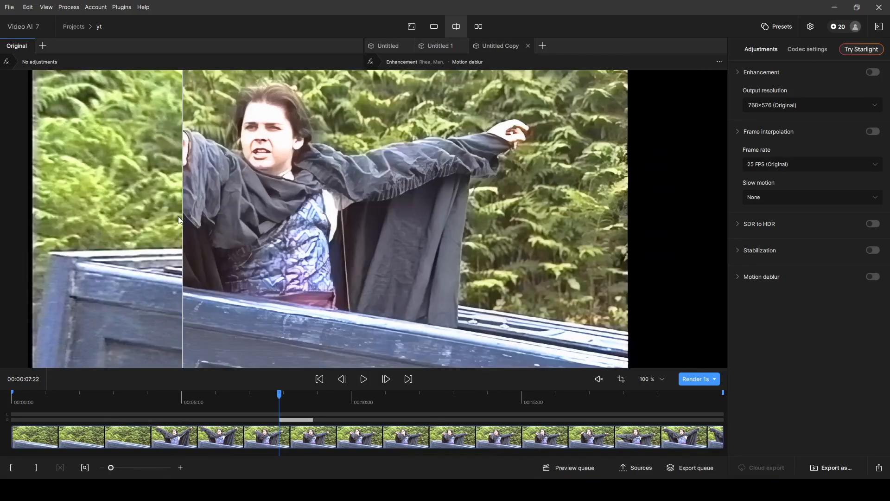
pyautogui.moveTo(231, 226); pyautogui.dragTo(201, 227)
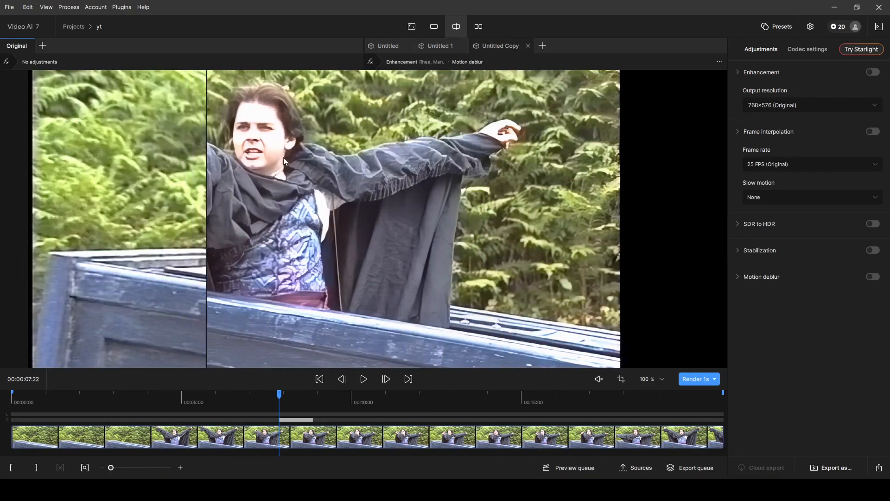
pyautogui.moveTo(467, 151); pyautogui.dragTo(471, 173)
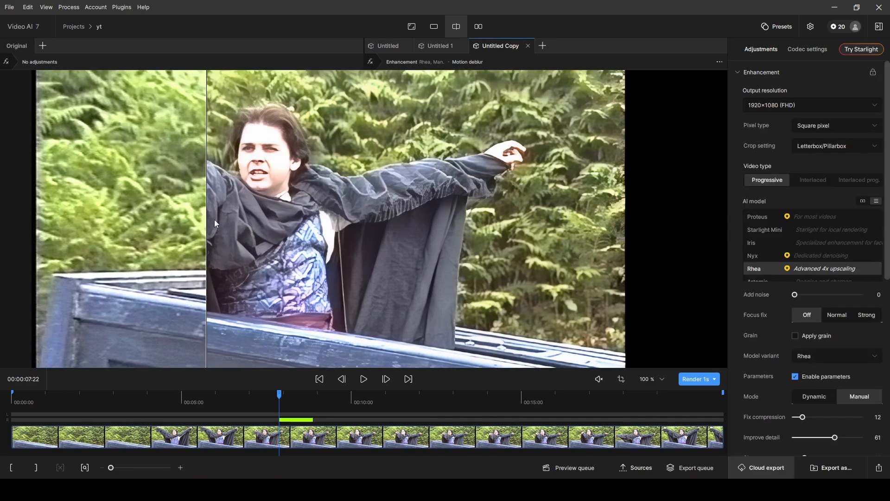
pyautogui.moveTo(207, 222)
pyautogui.mouseDown()
pyautogui.moveTo(353, 223)
pyautogui.moveTo(206, 227)
pyautogui.mouseUp()
pyautogui.moveTo(279, 393); pyautogui.dragTo(244, 398)
pyautogui.click(284, 395)
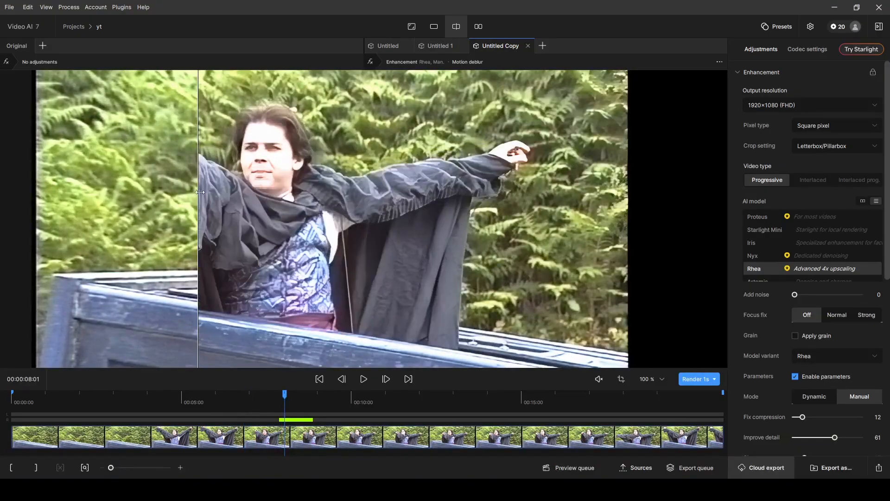
pyautogui.moveTo(197, 191)
pyautogui.mouseDown()
pyautogui.moveTo(120, 194)
pyautogui.moveTo(183, 188)
pyautogui.mouseUp()
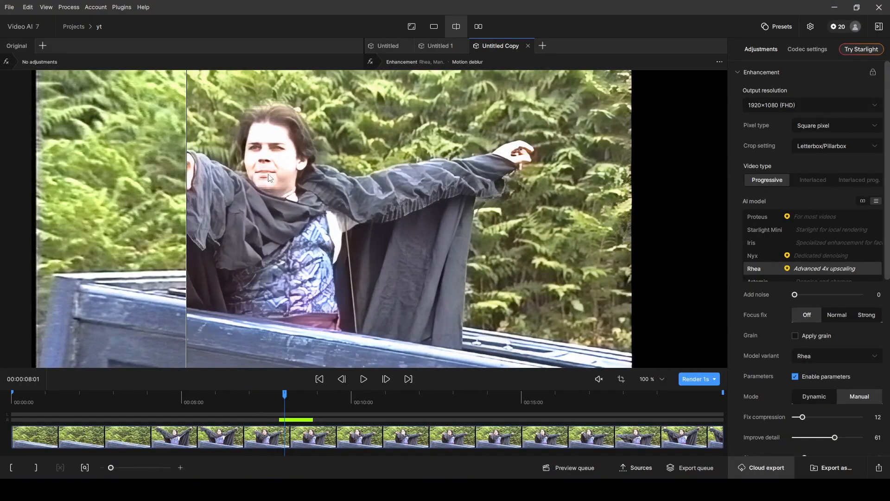
pyautogui.moveTo(286, 393); pyautogui.dragTo(229, 399)
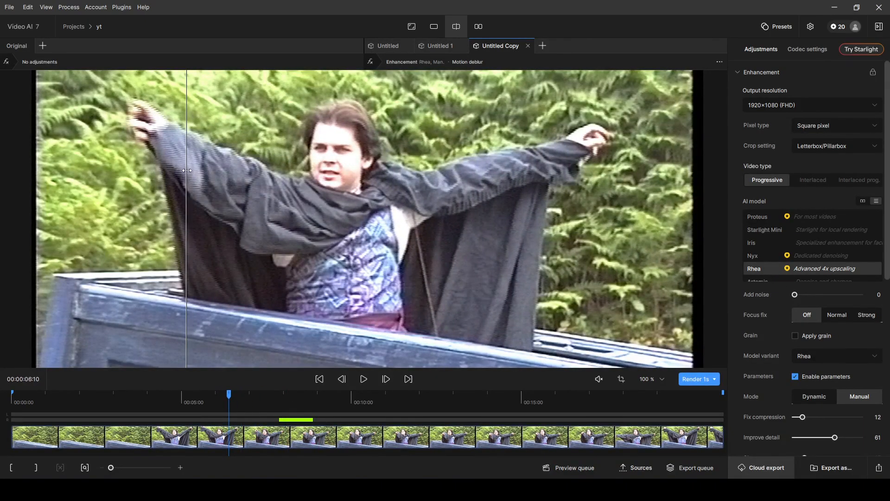
pyautogui.moveTo(186, 174); pyautogui.dragTo(321, 187)
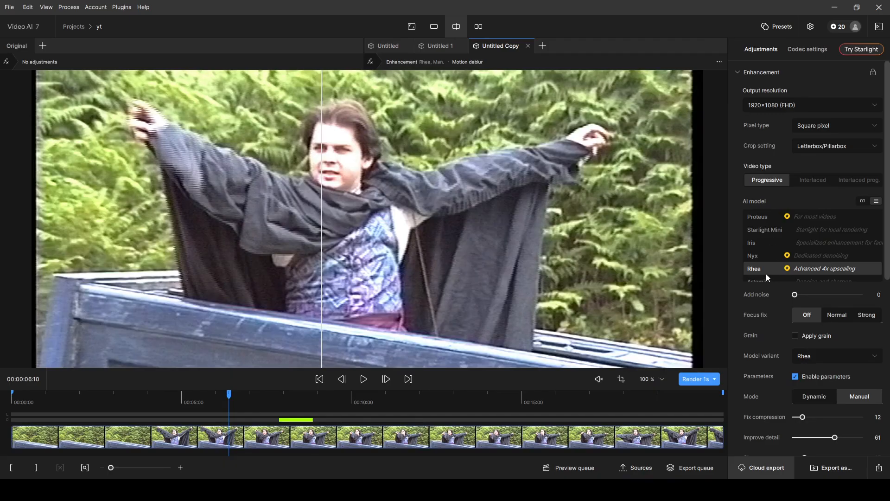
pyautogui.moveTo(235, 396); pyautogui.dragTo(264, 404)
# Show the first Iris MQ version against the original and shift the comparison divider beside the man's face.
pyautogui.click(389, 45)
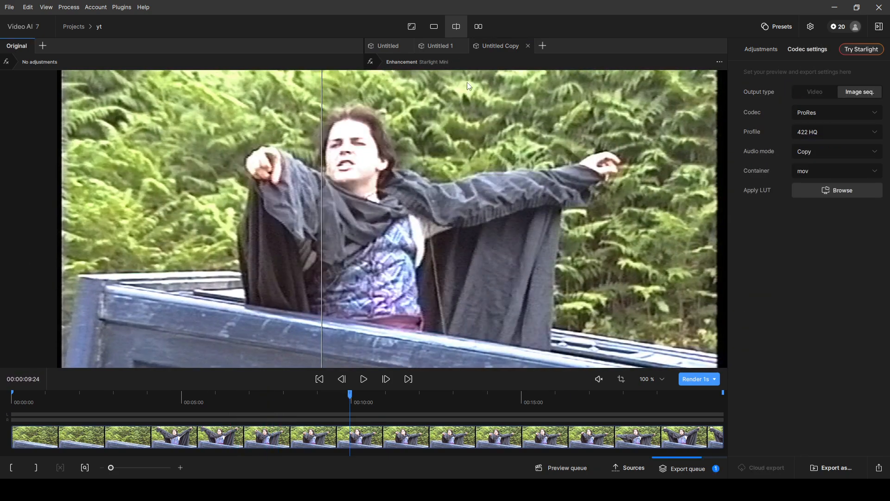
pyautogui.click(389, 49)
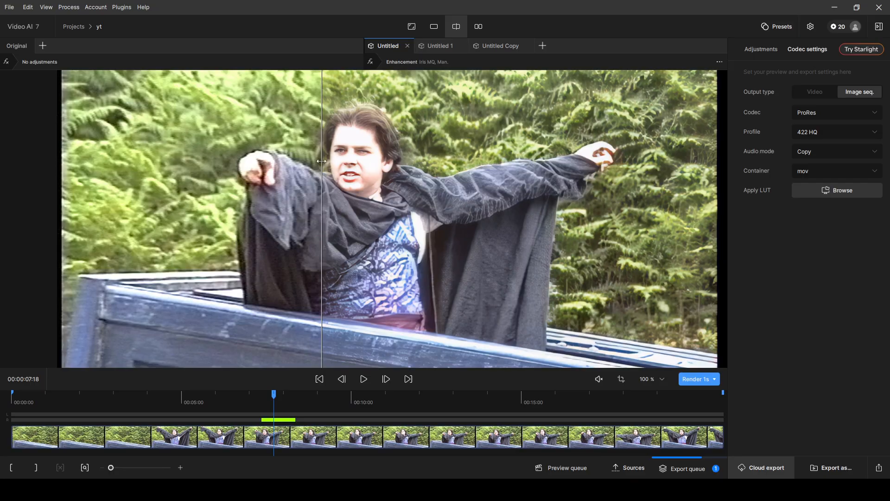
pyautogui.moveTo(321, 161)
pyautogui.mouseDown()
pyautogui.moveTo(296, 163)
pyautogui.moveTo(312, 165)
pyautogui.mouseUp()
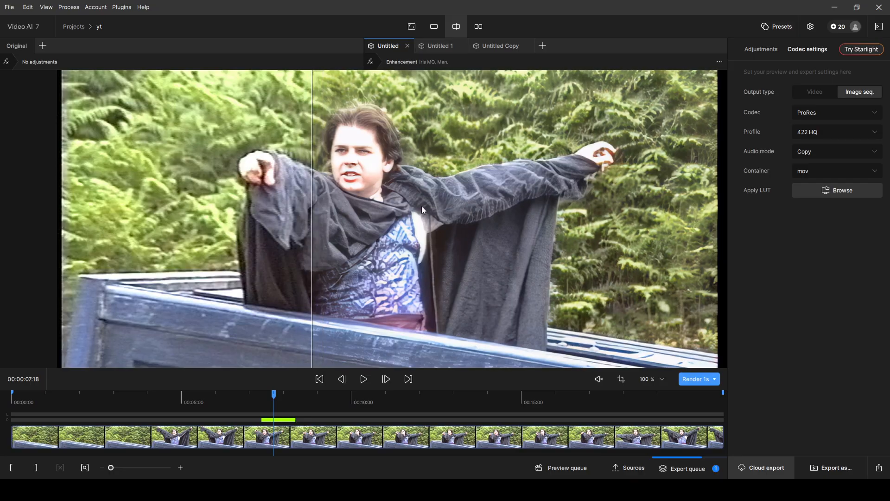
# Save the Iris MQ version's settings as a preset named hi8v1, without the preview and export settings.
pyautogui.rightClick(386, 48)
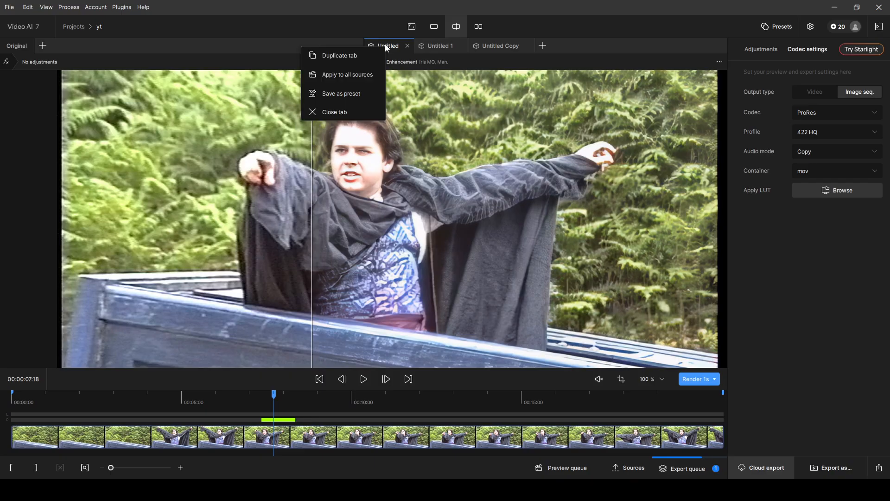
pyautogui.click(361, 93)
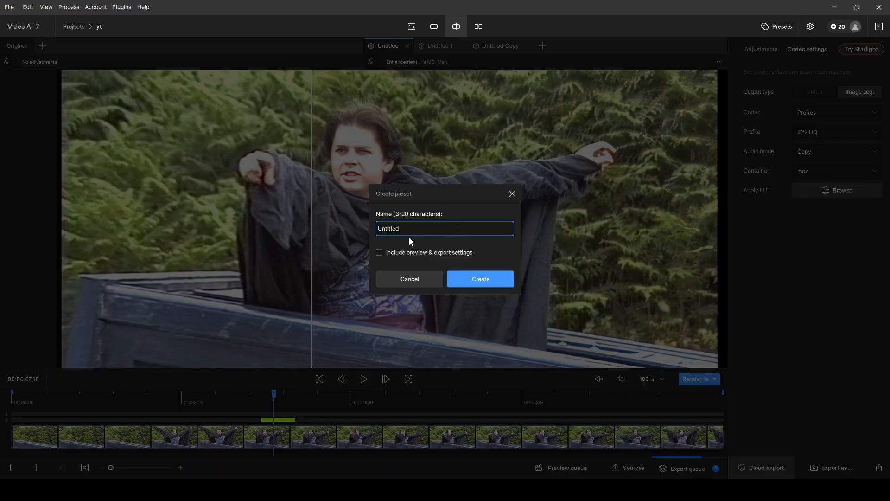
pyautogui.moveTo(408, 231); pyautogui.dragTo(340, 232)
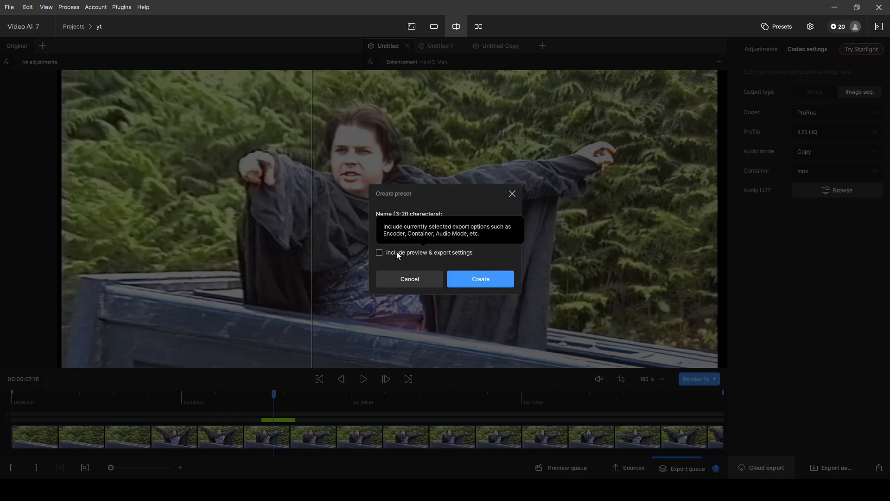
pyautogui.click(483, 283)
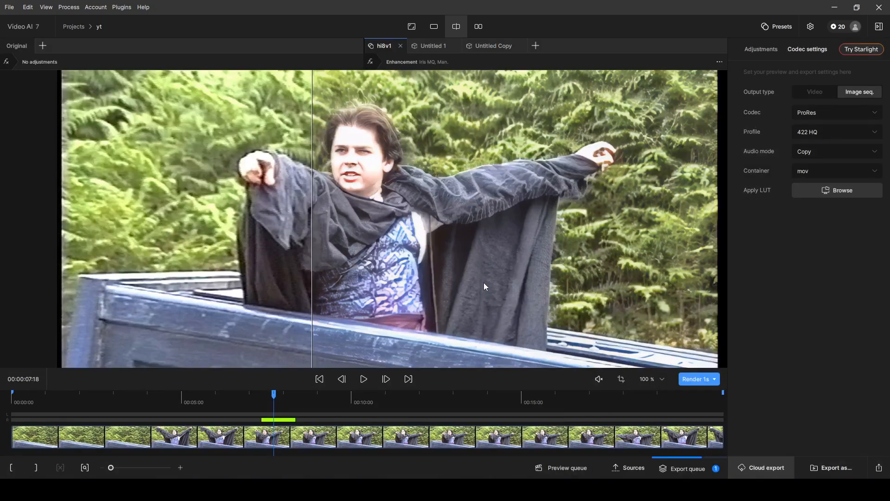
# Review the list of custom presets and the options available for the hi8v1 version.
pyautogui.click(777, 28)
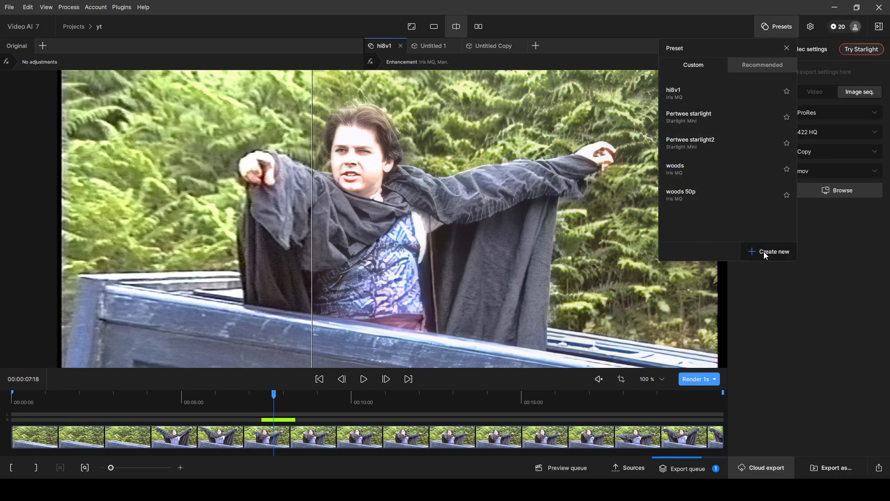
pyautogui.rightClick(379, 45)
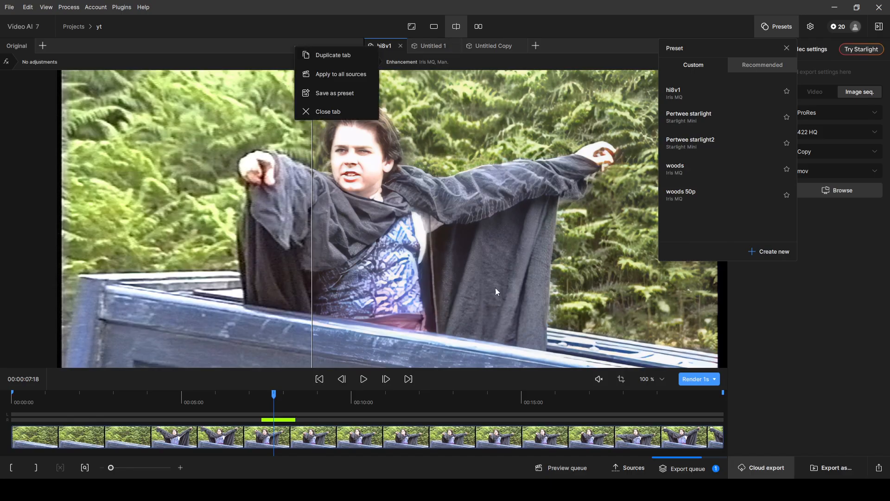
pyautogui.click(762, 324)
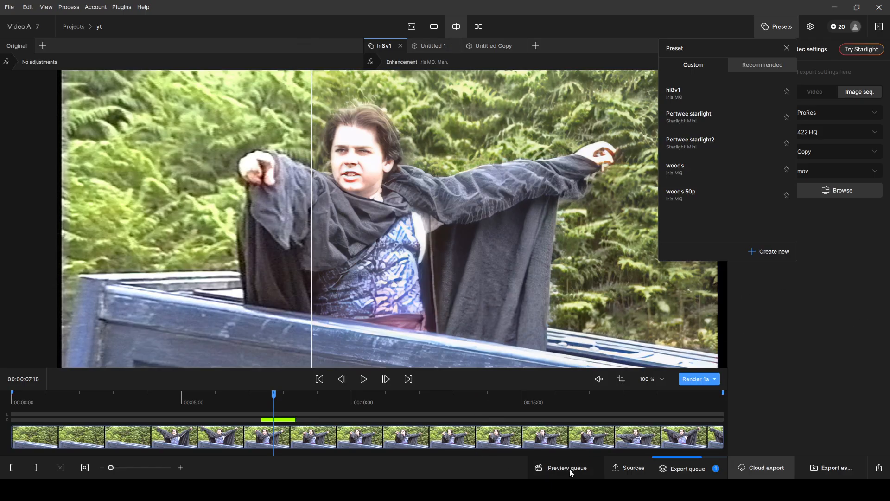
# Switch to the 1005812 22.mp4 source, apply the hi8v1 preset to it, and show its enhancement adjustments.
pyautogui.click(627, 467)
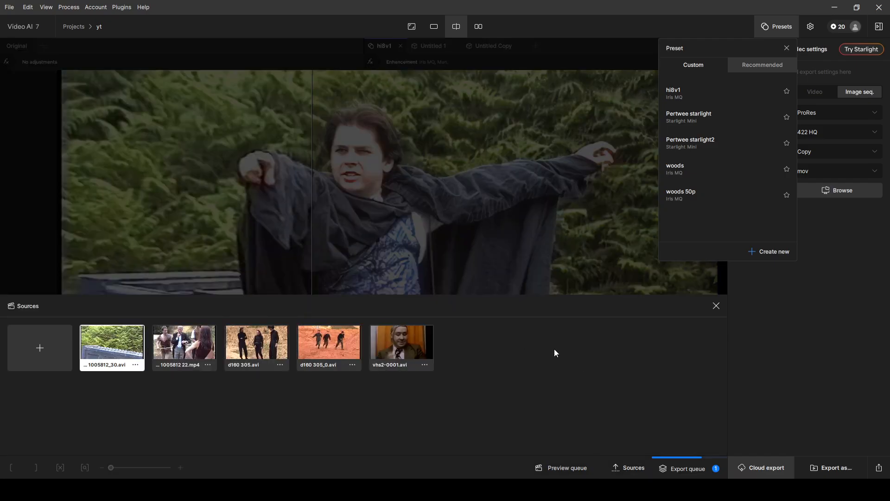
pyautogui.click(180, 347)
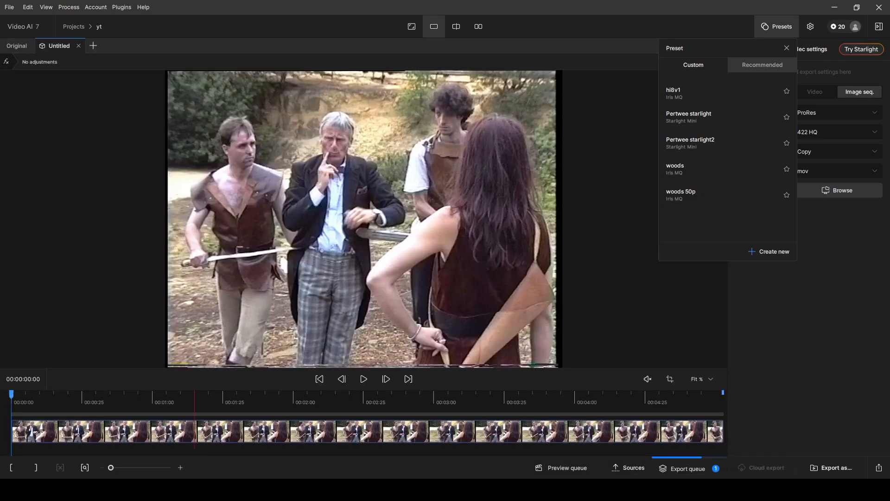
pyautogui.click(778, 26)
pyautogui.click(779, 27)
pyautogui.click(680, 94)
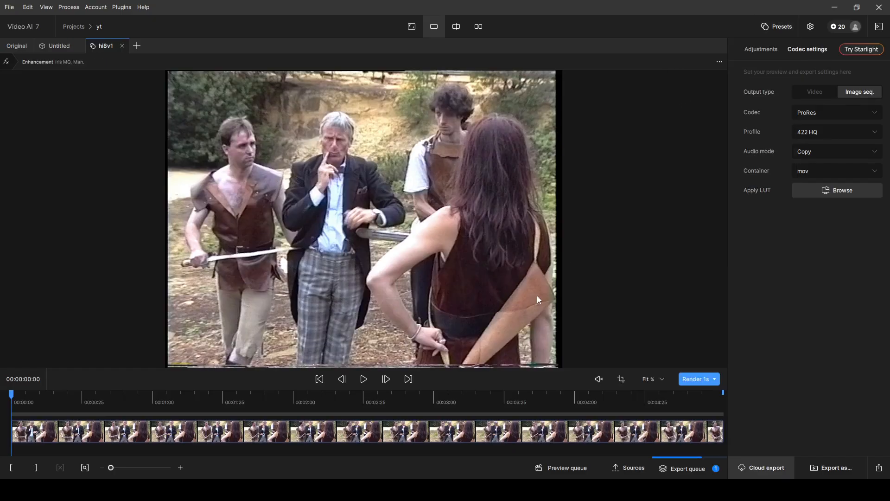
pyautogui.click(763, 49)
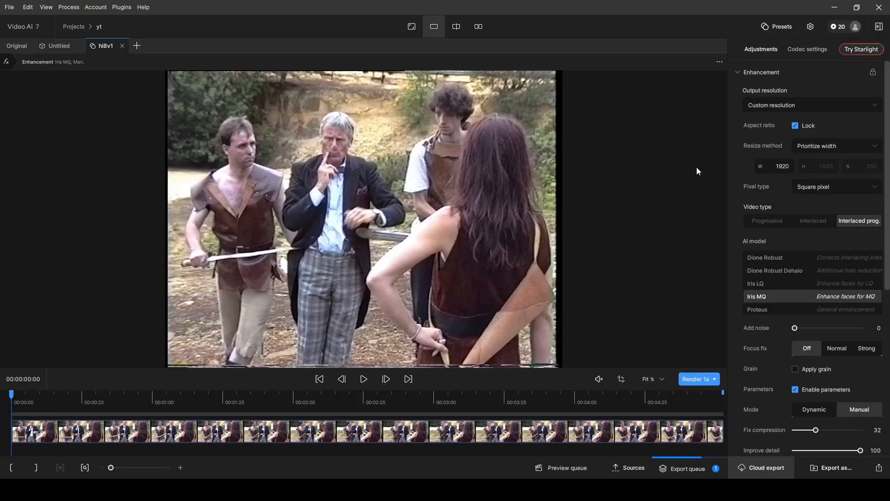
# Return to the 1005812_30.avi source and apply its hi8v1 version to all sources.
pyautogui.rightClick(108, 51)
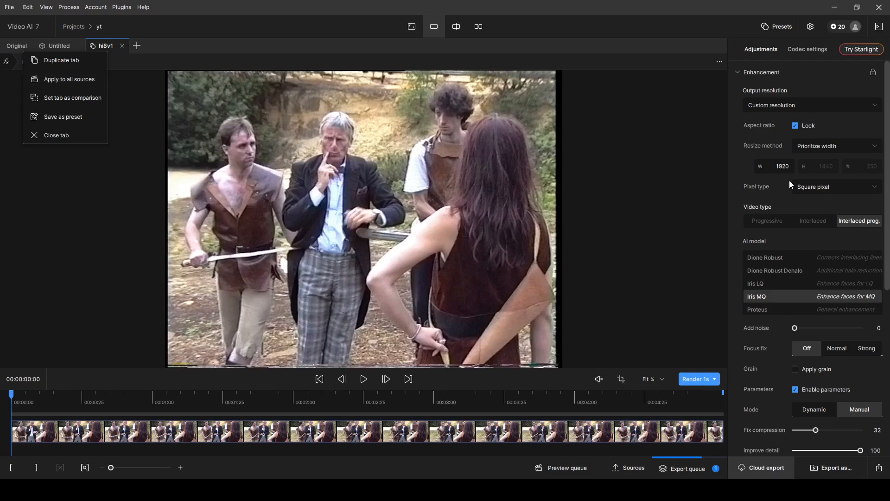
pyautogui.click(628, 467)
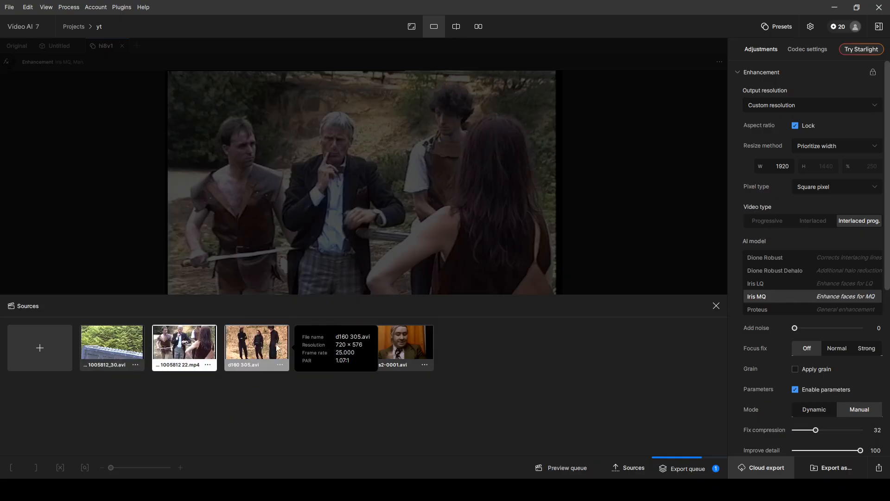
pyautogui.click(124, 352)
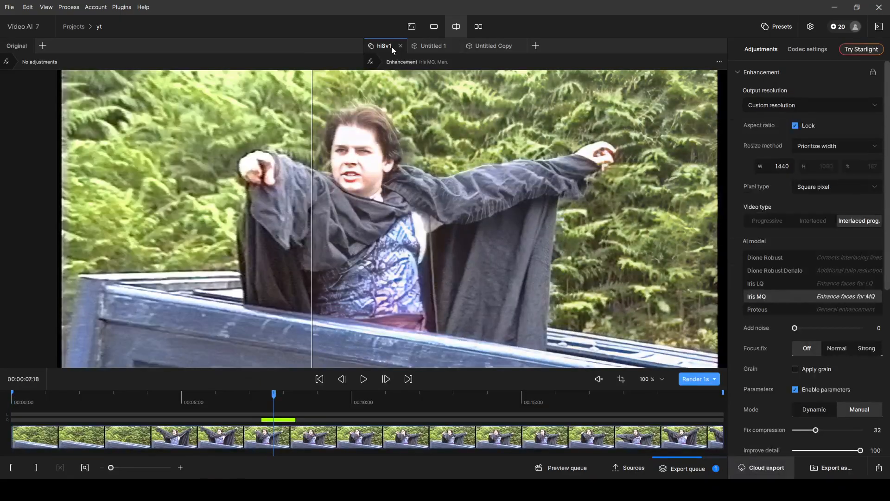
pyautogui.rightClick(377, 46)
pyautogui.click(335, 76)
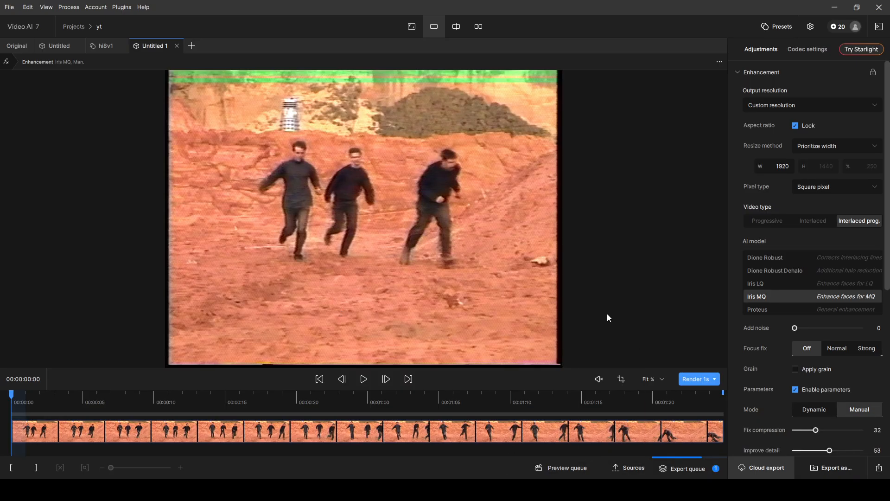
# Select all the sources and send them together to export with the Untitled 1 enhancement.
pyautogui.click(629, 467)
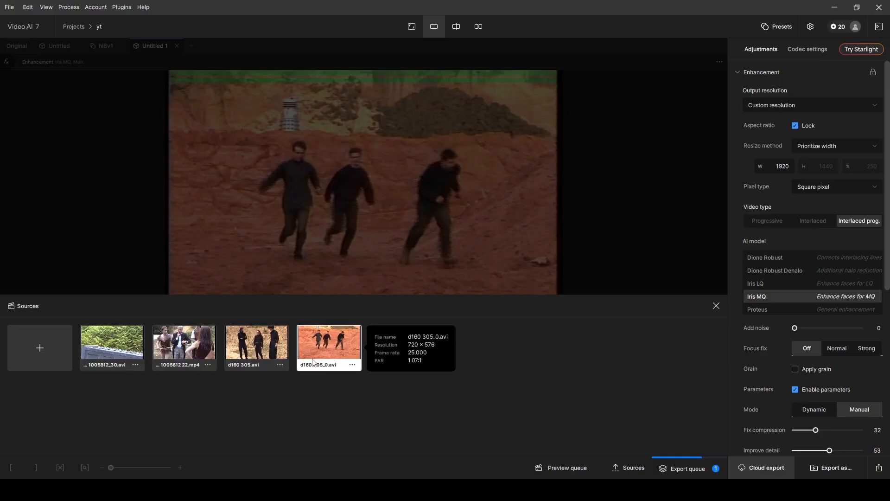
pyautogui.click(352, 365)
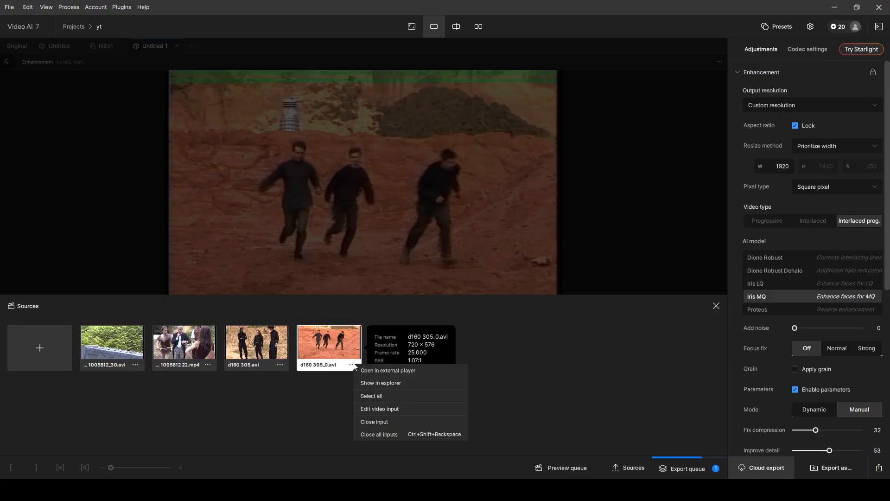
pyautogui.click(371, 395)
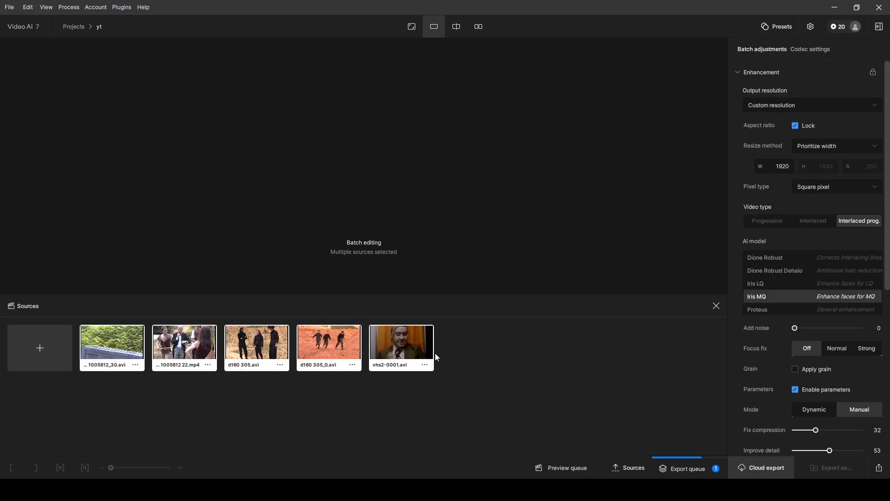
pyautogui.click(879, 468)
# Open the export queue and look through the queued batch exports and their output files.
pyautogui.click(697, 466)
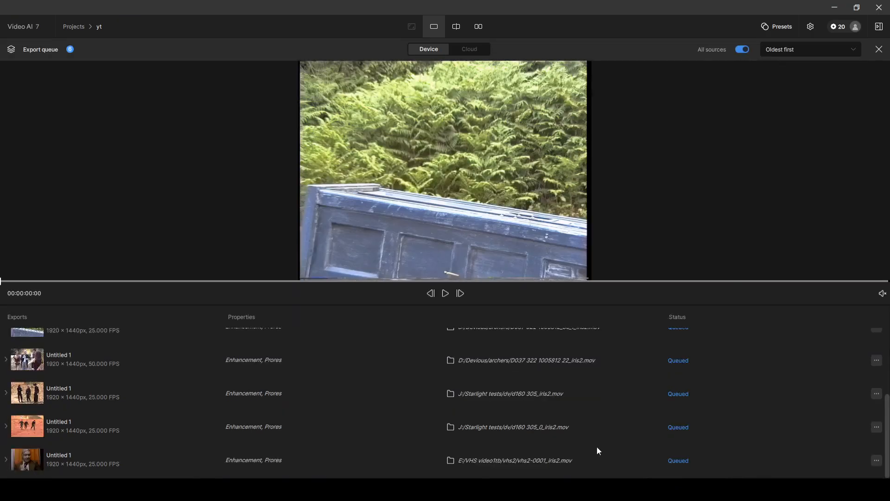
pyautogui.scroll(3, 828, 436)
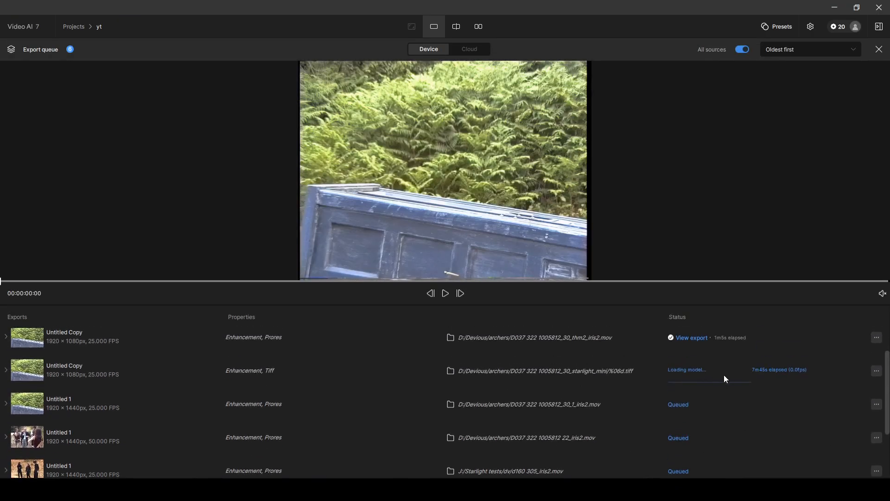
pyautogui.scroll(-1, 735, 454)
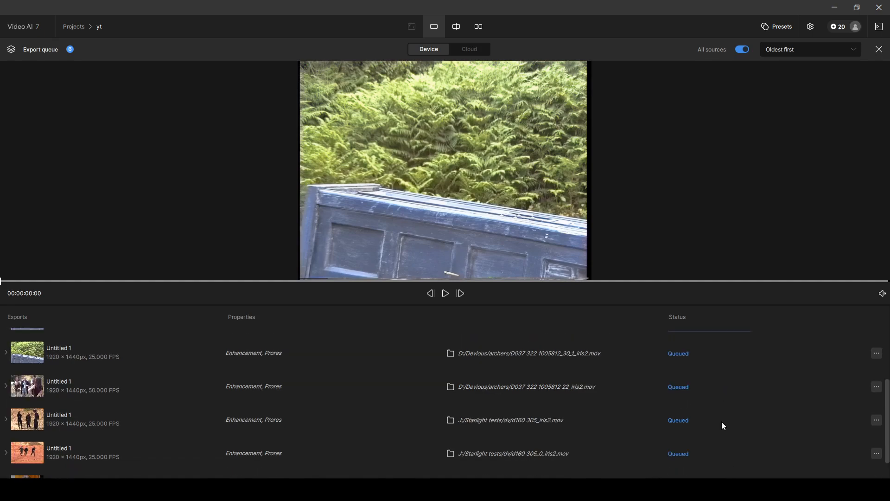
pyautogui.scroll(2, 717, 360)
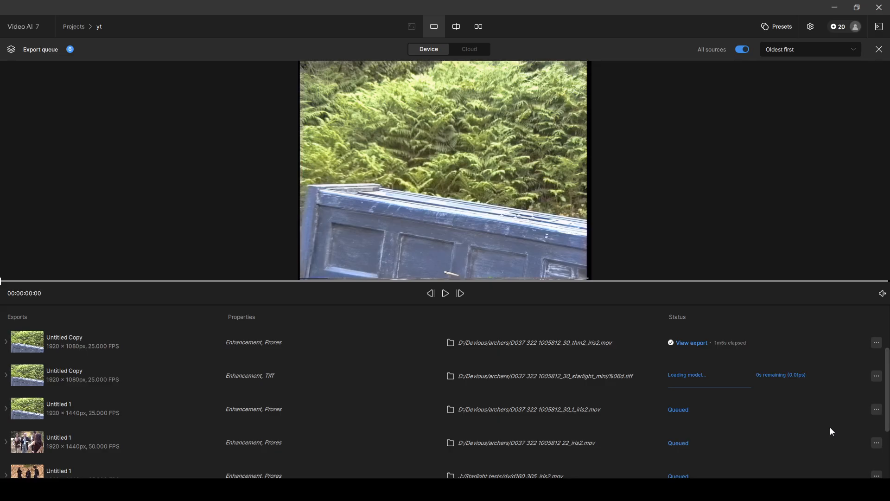
# Remove the queued 1005812_30_1_iris2.mov, d160 305_iris2.mov and d160 305_0_iris2.mov exports, and close the export queue.
pyautogui.click(876, 445)
pyautogui.click(877, 376)
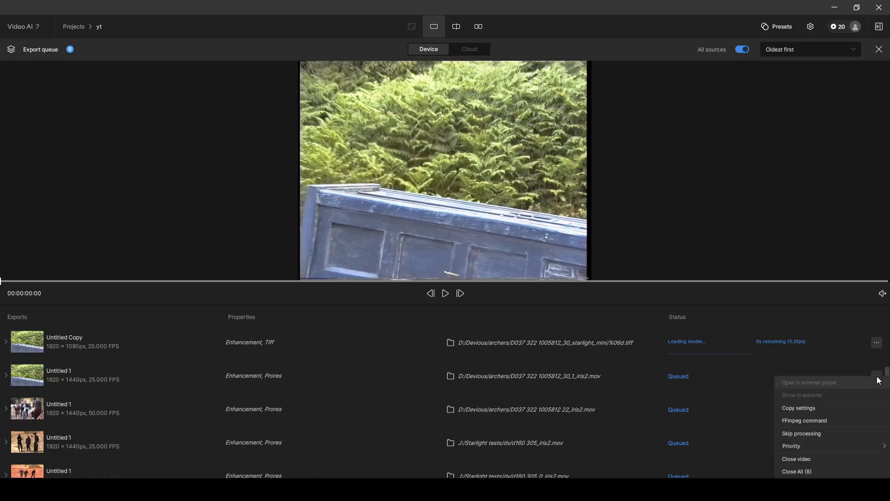
pyautogui.click(807, 459)
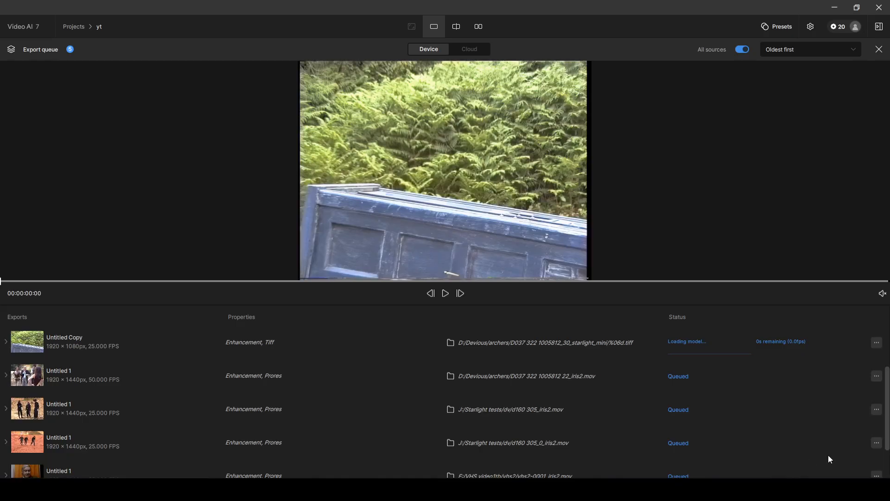
pyautogui.click(876, 410)
pyautogui.click(803, 457)
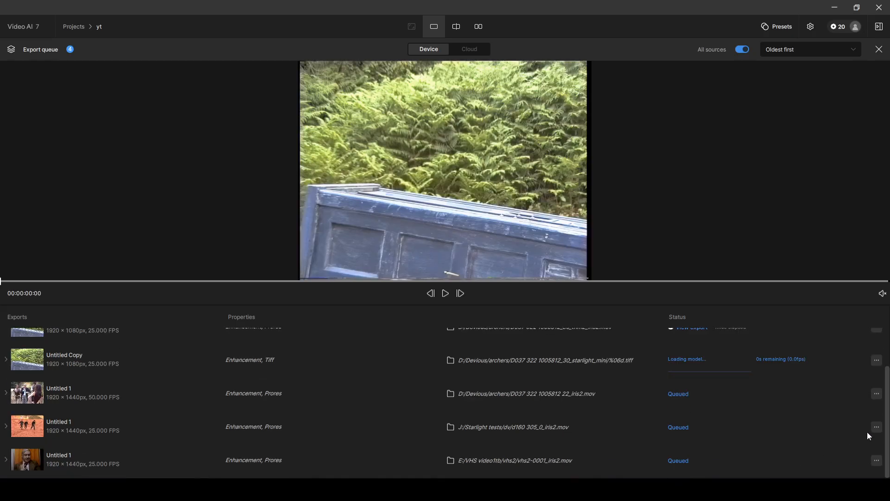
pyautogui.click(876, 426)
pyautogui.click(808, 457)
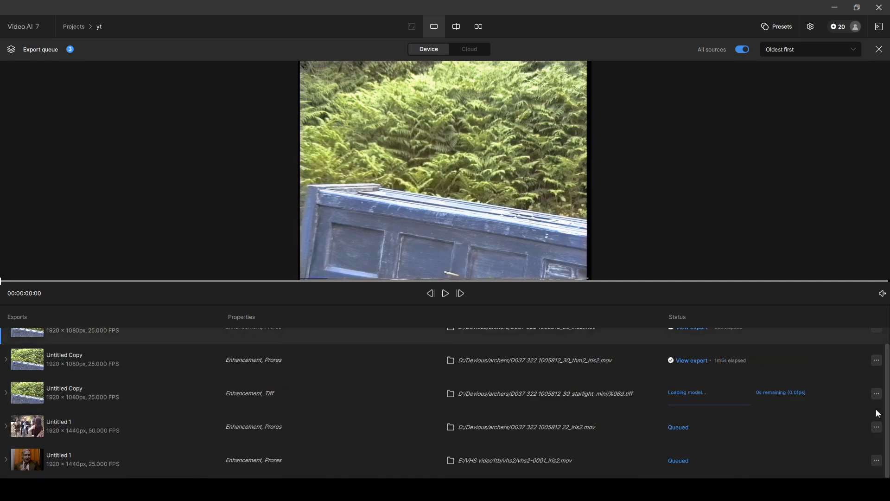
pyautogui.click(878, 50)
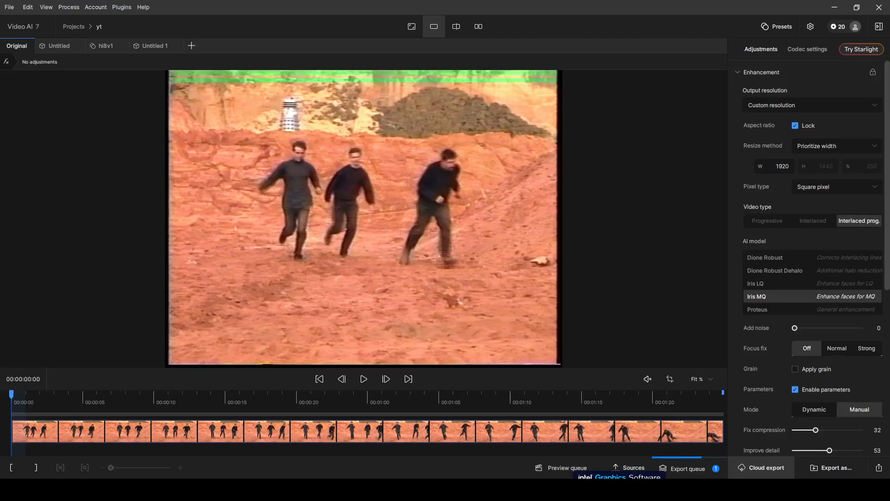
# Open the 1005812 22.mp4, d160 305.avi and d160 305_0.avi sources in turn to check the versions applied to each.
pyautogui.click(619, 469)
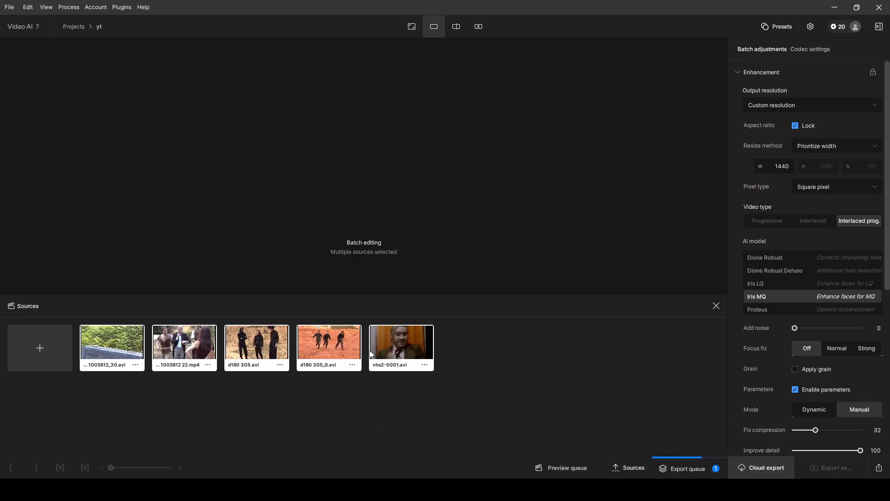
pyautogui.moveTo(414, 353)
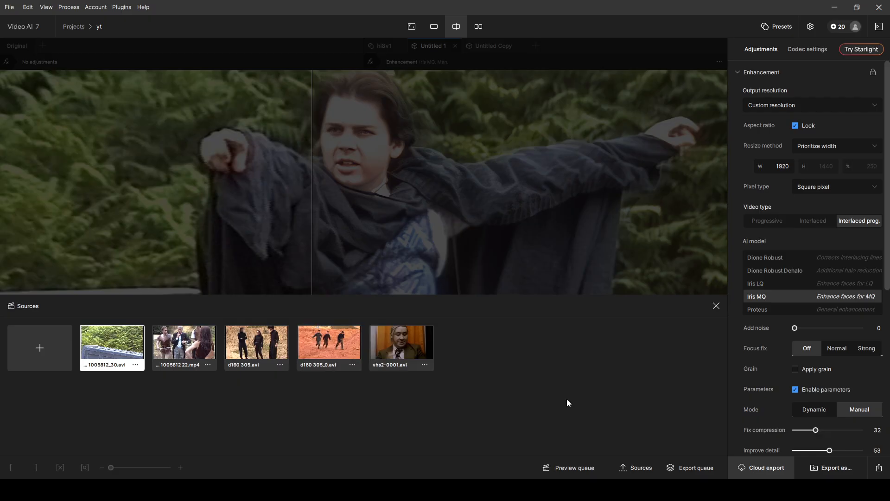
pyautogui.moveTo(183, 357)
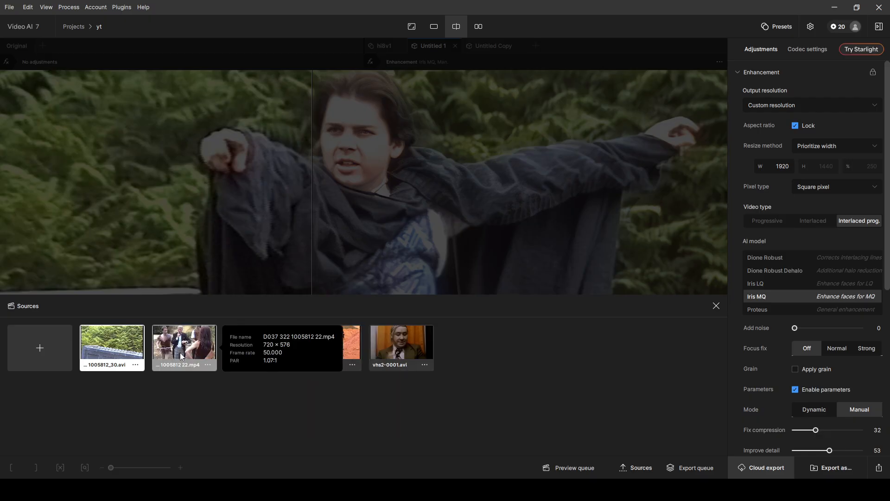
pyautogui.click(185, 347)
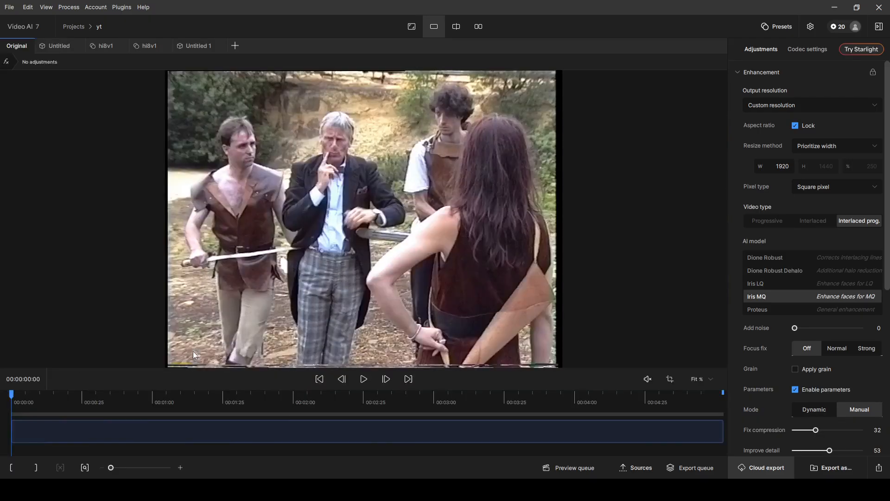
pyautogui.click(644, 465)
pyautogui.click(242, 343)
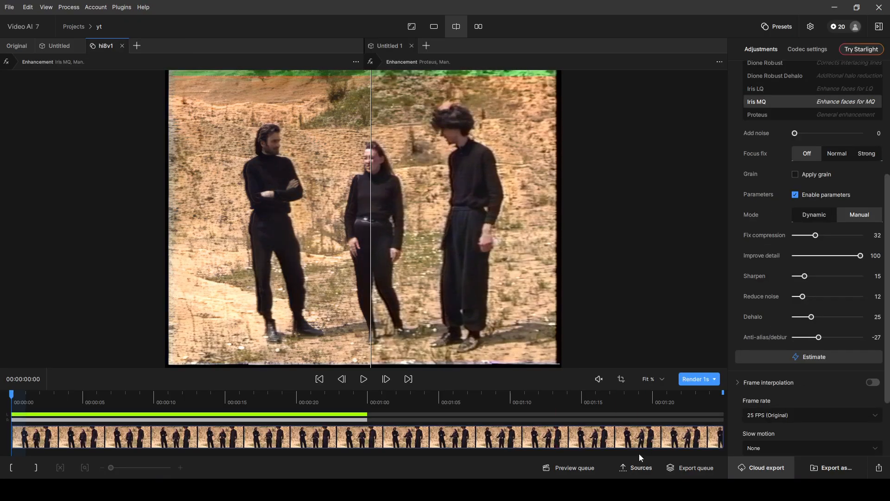
pyautogui.click(636, 467)
pyautogui.click(336, 346)
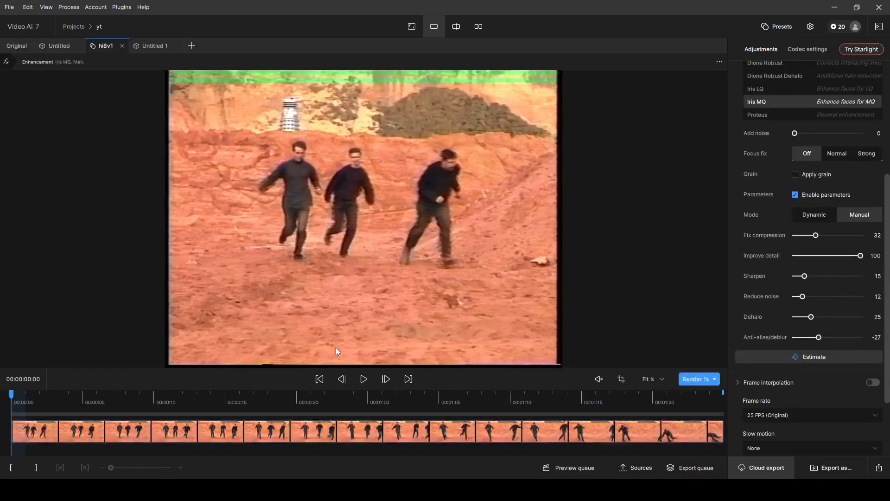
# Switch to the vhs2-0001.avi source and mark an end point near its start so only the opening section is exported.
pyautogui.click(636, 467)
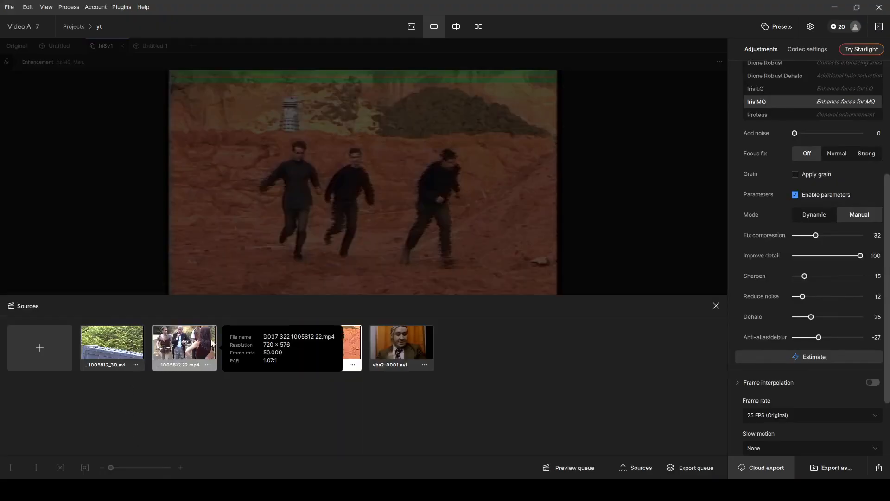
pyautogui.click(392, 338)
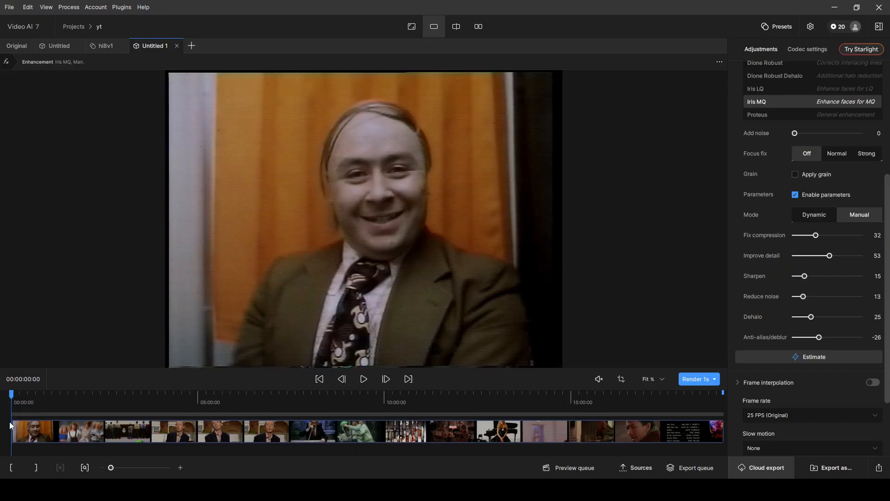
pyautogui.click(364, 379)
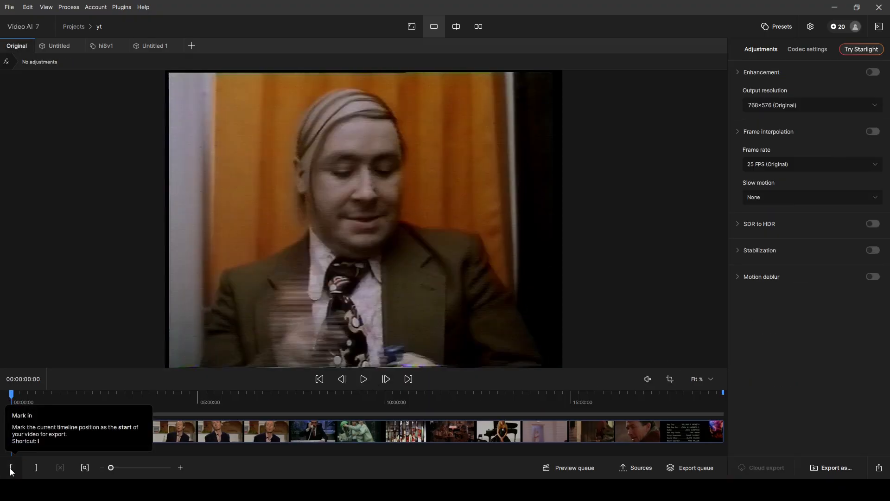
pyautogui.moveTo(15, 396)
pyautogui.mouseDown()
pyautogui.moveTo(40, 394)
pyautogui.moveTo(27, 397)
pyautogui.mouseUp()
pyautogui.click(35, 467)
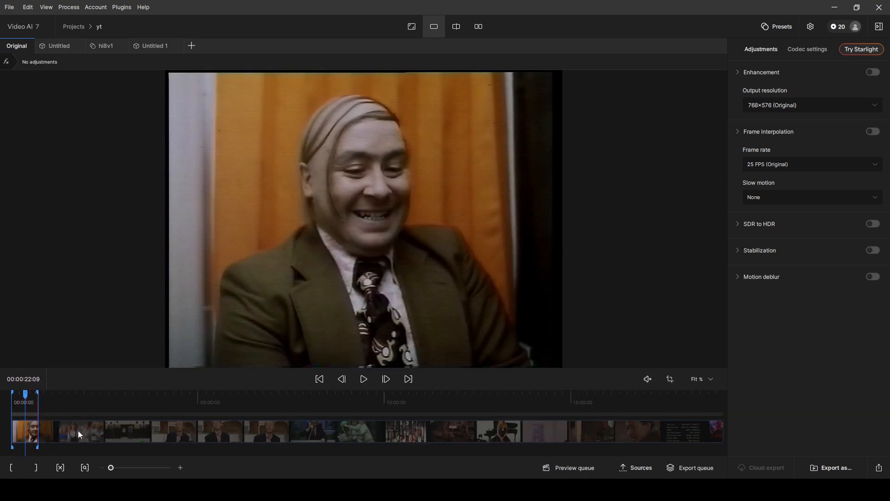
# Compare the Untitled 1 and hi8v1 versions of the VHS clip, sliding the divider across the man's face and hair.
pyautogui.click(793, 27)
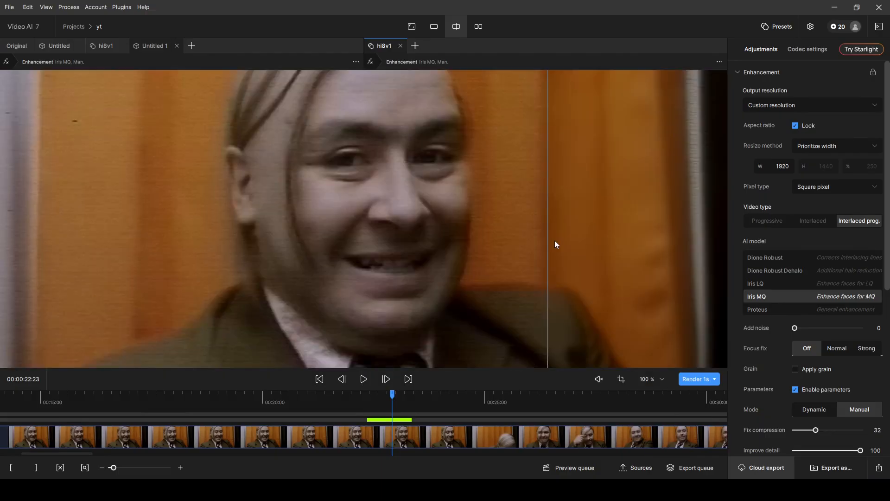
pyautogui.moveTo(556, 244); pyautogui.dragTo(334, 250)
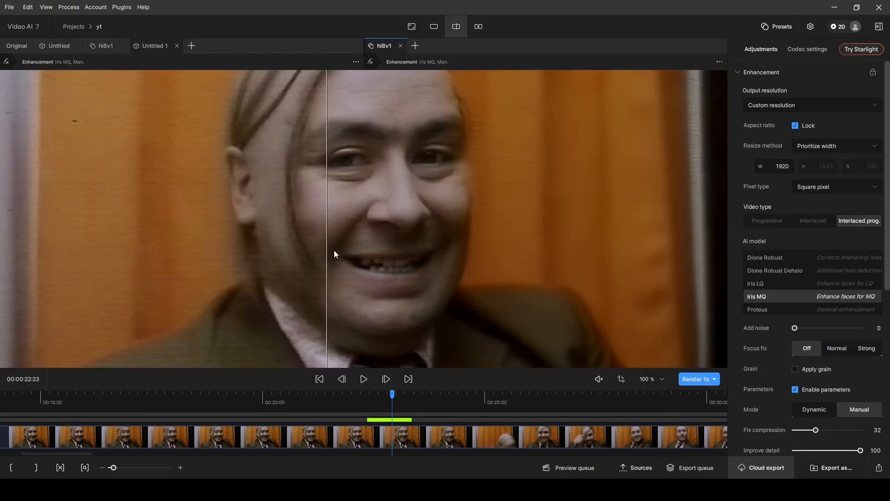
pyautogui.moveTo(326, 196)
pyautogui.mouseDown()
pyautogui.moveTo(552, 196)
pyautogui.moveTo(327, 202)
pyautogui.mouseUp()
pyautogui.moveTo(410, 201); pyautogui.dragTo(413, 290)
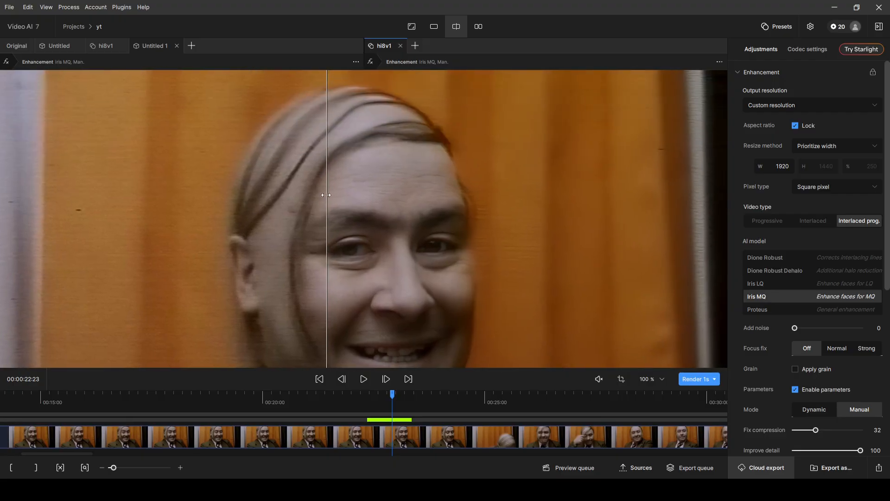
pyautogui.moveTo(326, 195); pyautogui.dragTo(565, 202)
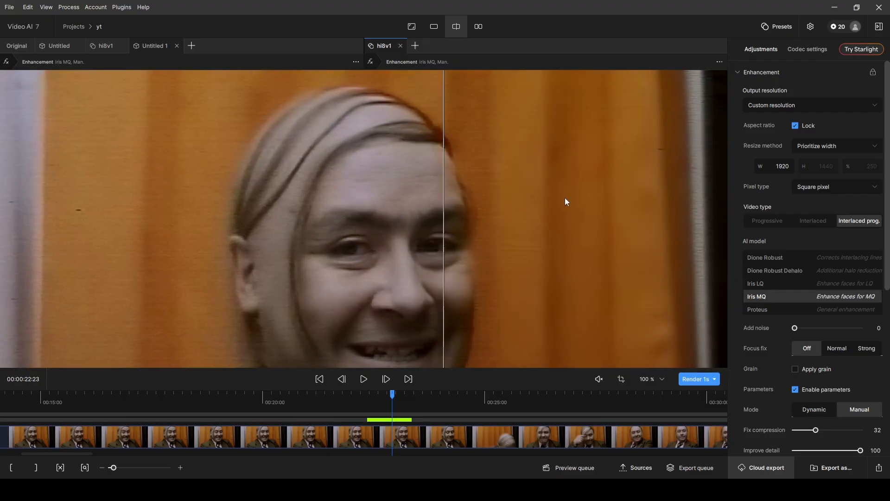
pyautogui.scroll(-5, 505, 265)
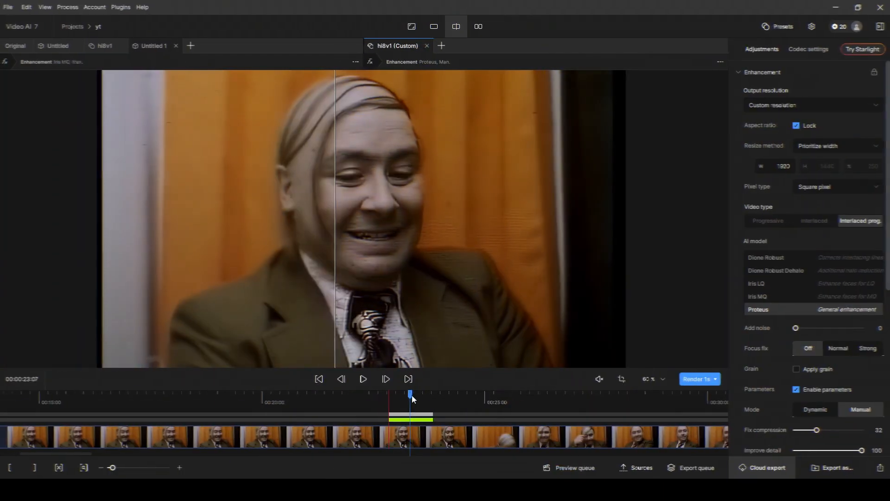
# Set Improve detail to 46 for the Proteus version and place the playhead at 00:00:22:23.
pyautogui.moveTo(397, 398)
pyautogui.mouseDown()
pyautogui.moveTo(410, 397)
pyautogui.moveTo(396, 399)
pyautogui.mouseUp()
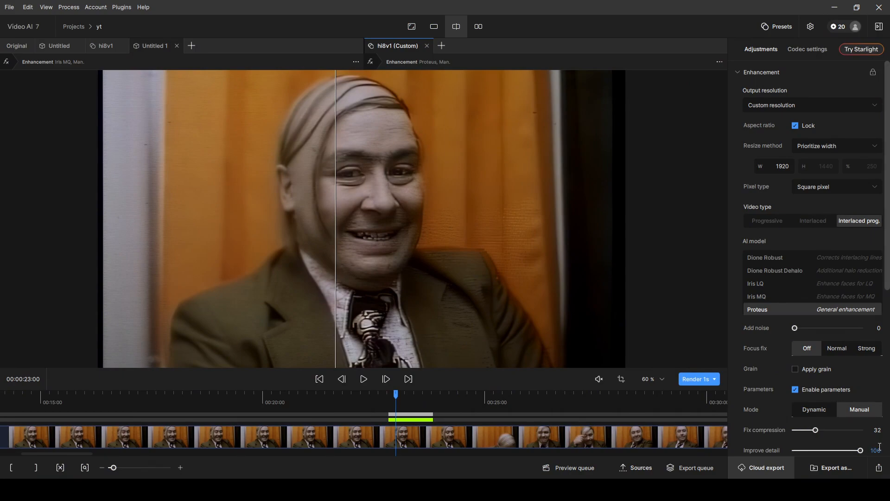
pyautogui.scroll(-2, 867, 314)
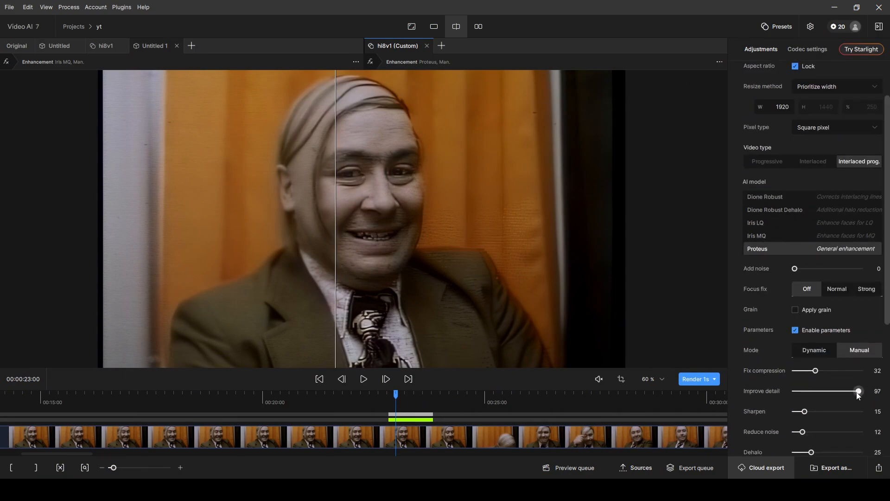
pyautogui.moveTo(863, 396); pyautogui.dragTo(825, 392)
pyautogui.click(392, 397)
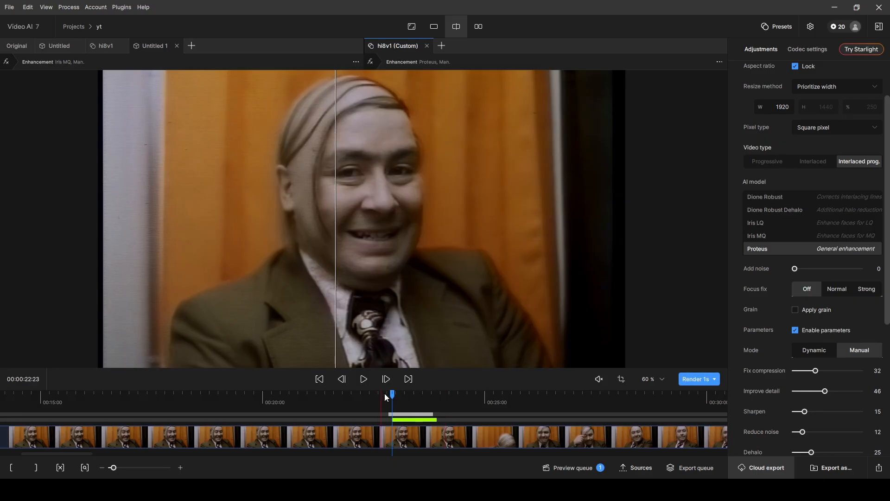
# Compare the Iris MQ and Proteus versions by sliding the divider over the man's face and onto the orange curtain.
pyautogui.moveTo(393, 394)
pyautogui.mouseDown()
pyautogui.moveTo(406, 397)
pyautogui.moveTo(393, 395)
pyautogui.mouseUp()
pyautogui.moveTo(339, 198); pyautogui.dragTo(368, 199)
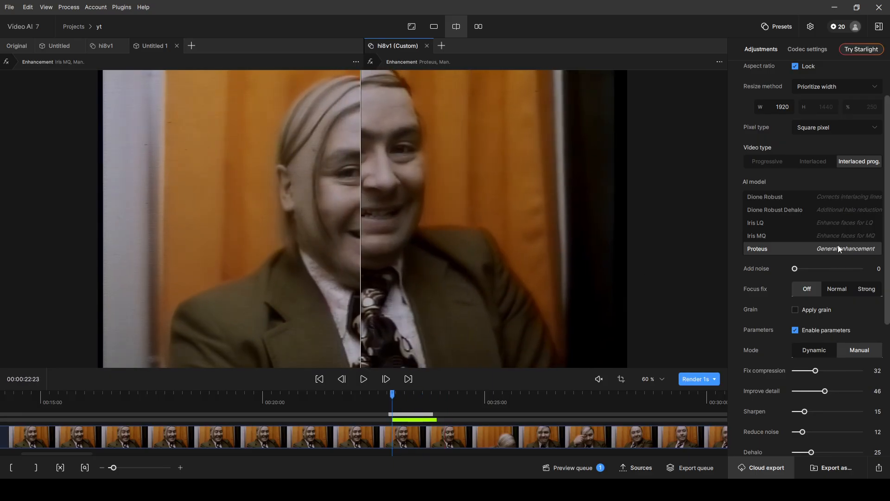
pyautogui.scroll(1, 799, 223)
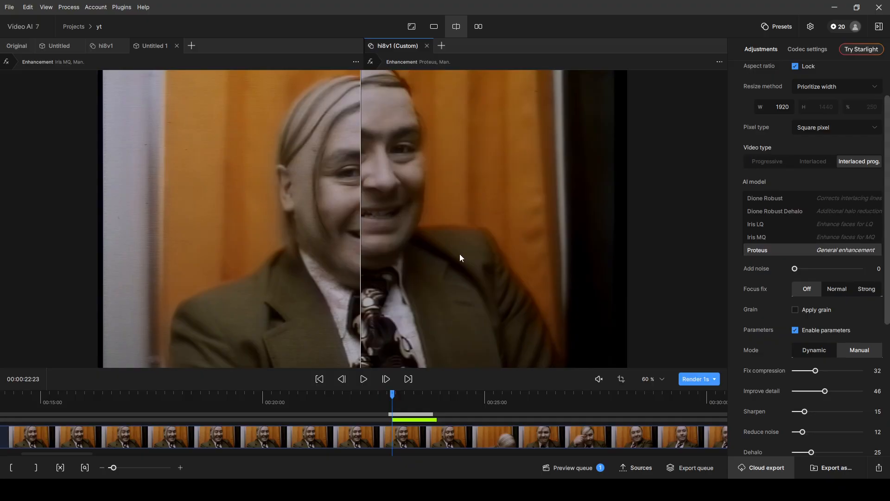
pyautogui.moveTo(350, 204); pyautogui.dragTo(472, 208)
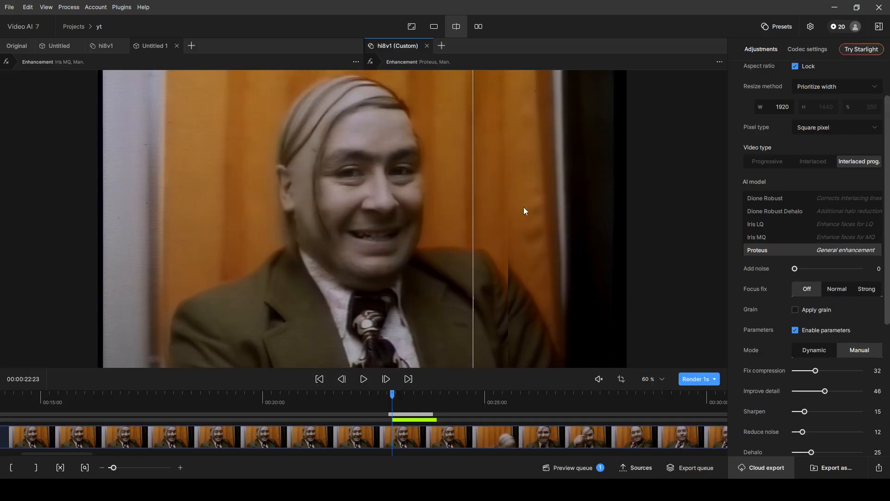